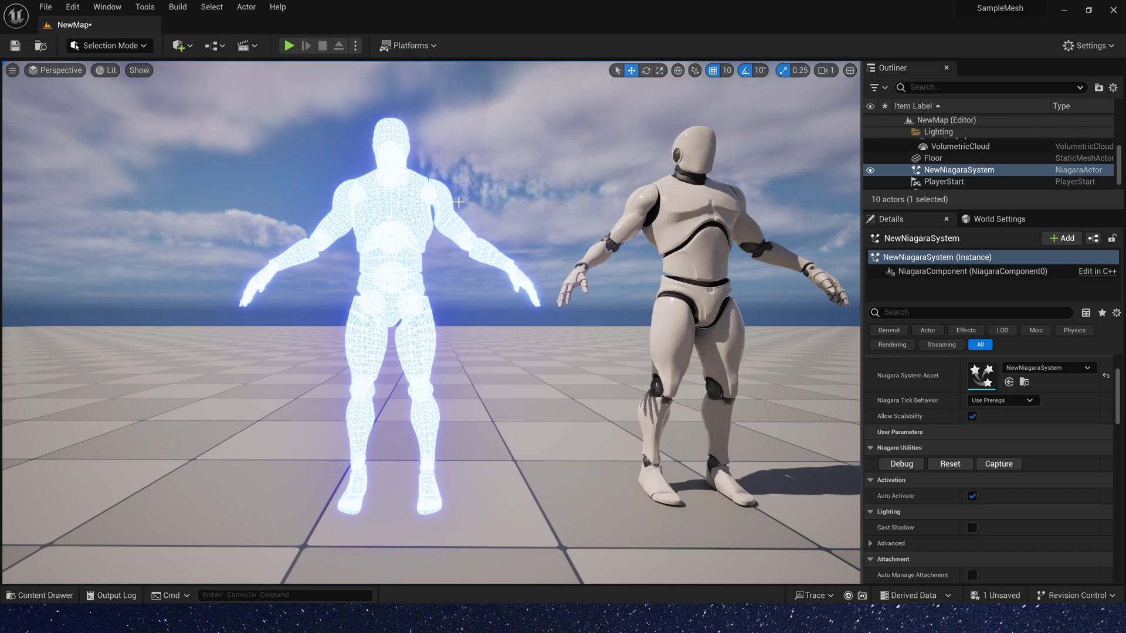
{"action": "right_click_drag", "start_coordinate": [388, 227], "coordinate": [481, 194]}
{"action": "right_click_drag", "start_coordinate": [352, 228], "coordinate": [386, 228]}
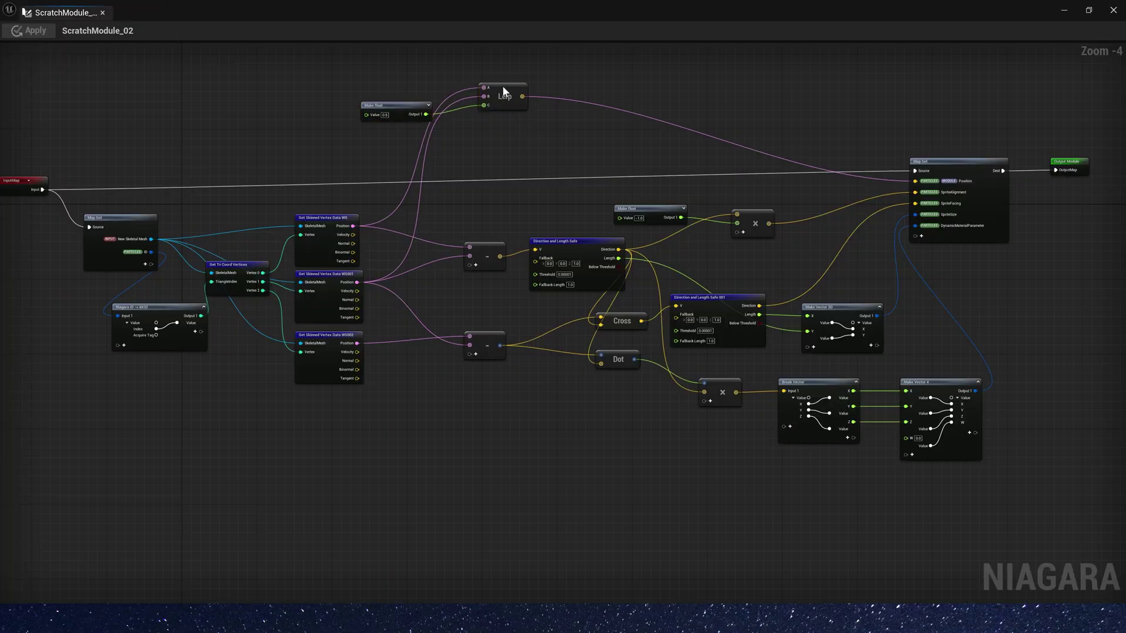
Step: Rearrange the Lerp node and its Make Float input so the float sits before Lerp along the upper edge of the graph
{"action": "left_click_drag", "start_coordinate": [503, 88], "coordinate": [545, 115]}
{"action": "left_click_drag", "start_coordinate": [431, 101], "coordinate": [532, 157]}
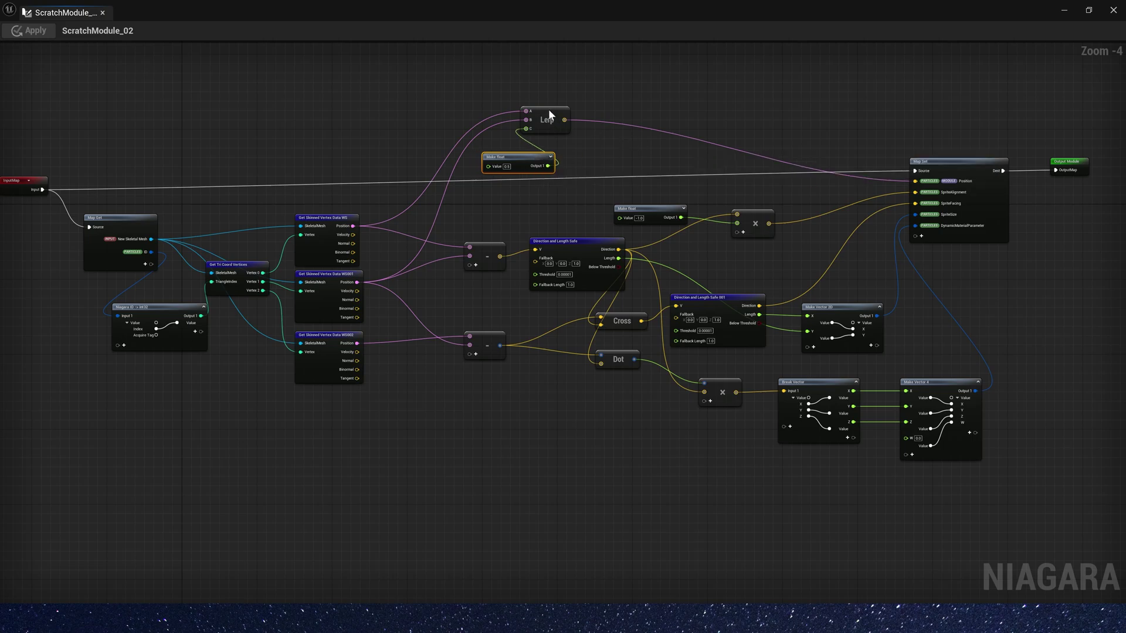
{"action": "left_click_drag", "start_coordinate": [549, 111], "coordinate": [634, 112]}
{"action": "left_click", "coordinate": [716, 154]}
{"action": "right_click_drag", "start_coordinate": [883, 305], "coordinate": [837, 298]}
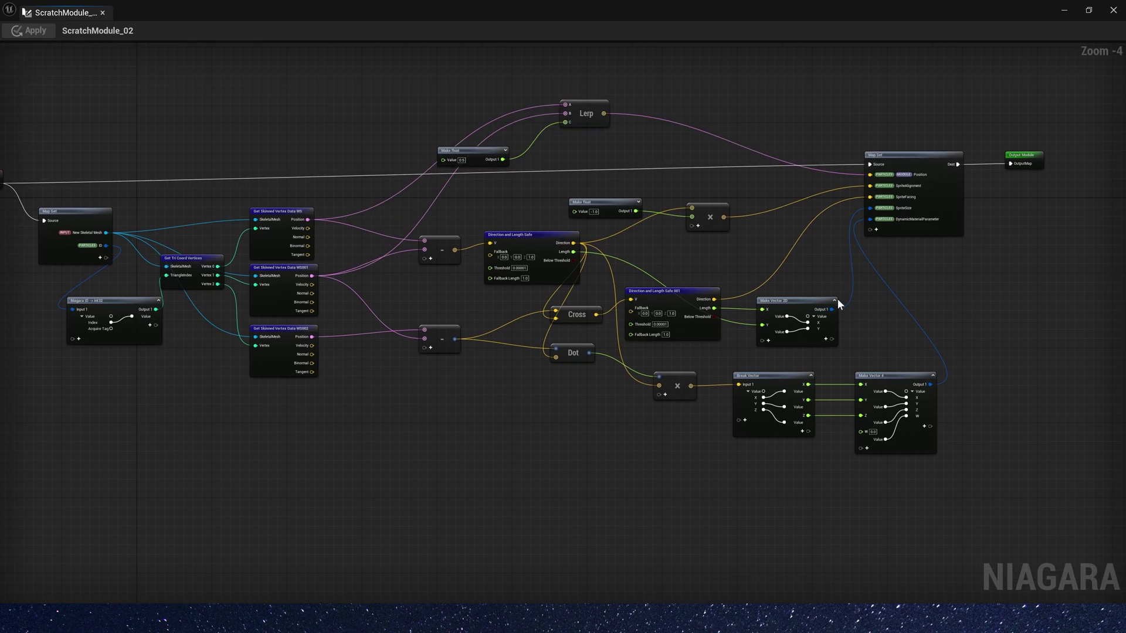
Step: Move the Dot, Multiply, Break Vector and Make Vector 4 nodes down into their own row below the rest of the graph
{"action": "left_click_drag", "start_coordinate": [815, 273], "coordinate": [683, 332]}
{"action": "left_click_drag", "start_coordinate": [926, 355], "coordinate": [711, 459]}
{"action": "left_click", "coordinate": [675, 381], "text": "ctrl"}
{"action": "left_click_drag", "start_coordinate": [775, 380], "coordinate": [746, 471]}
{"action": "left_click_drag", "start_coordinate": [571, 352], "coordinate": [538, 466]}
Step: Spread out the second and third Get Skinned Vertex Data nodes and lower both Subtract nodes to untangle the wires
{"action": "left_click_drag", "start_coordinate": [427, 338], "coordinate": [409, 375]}
{"action": "left_click_drag", "start_coordinate": [276, 377], "coordinate": [271, 433]}
{"action": "left_click_drag", "start_coordinate": [287, 312], "coordinate": [277, 340]}
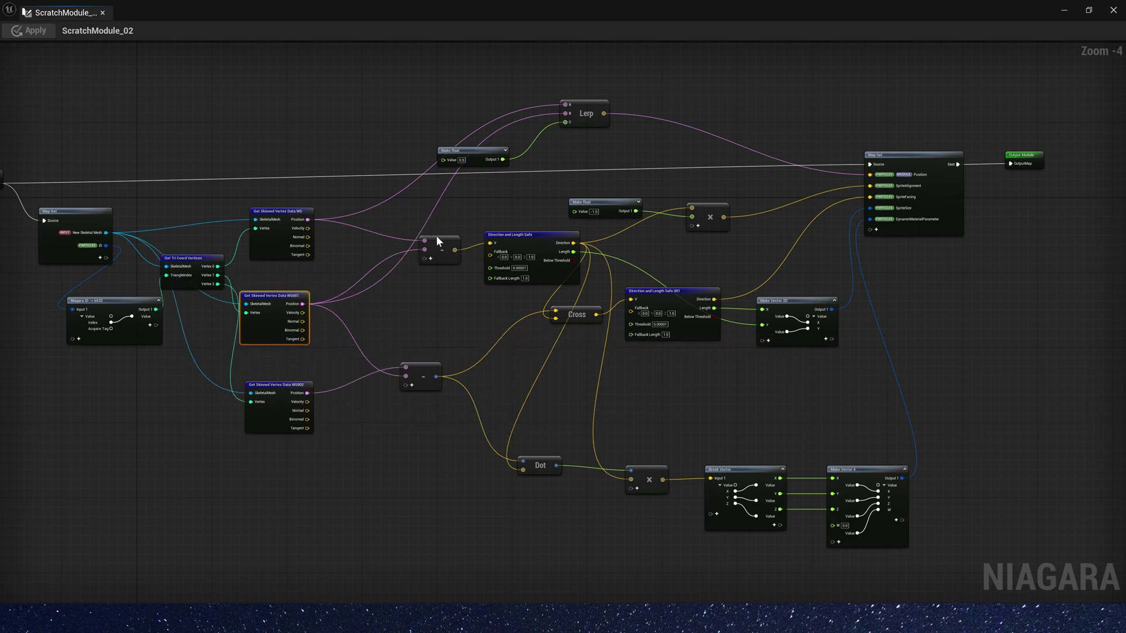
{"action": "left_click_drag", "start_coordinate": [437, 238], "coordinate": [437, 272]}
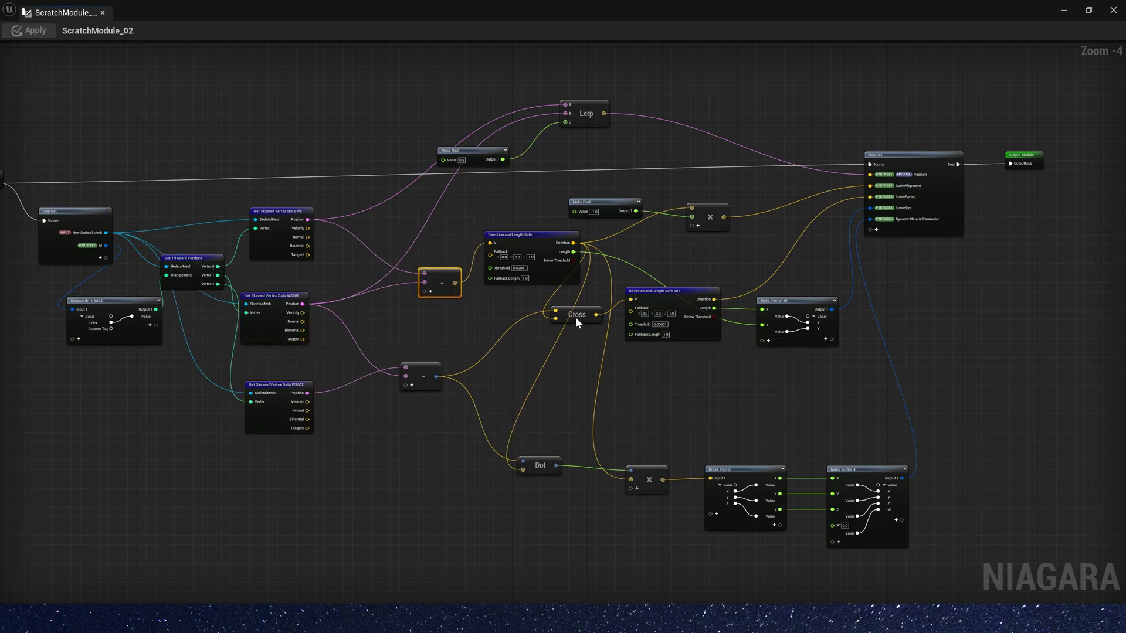
{"action": "left_click_drag", "start_coordinate": [575, 317], "coordinate": [572, 322]}
Step: Tidy the positions of the Cross, second Direction and Length Safe, and Make Vector 2D nodes
{"action": "right_click_drag", "start_coordinate": [694, 358], "coordinate": [613, 356]}
{"action": "left_click_drag", "start_coordinate": [583, 371], "coordinate": [707, 288]}
{"action": "left_click_drag", "start_coordinate": [601, 291], "coordinate": [661, 309]}
{"action": "left_click", "coordinate": [802, 304]}
{"action": "left_click_drag", "start_coordinate": [789, 323], "coordinate": [771, 309]}
{"action": "left_click_drag", "start_coordinate": [640, 283], "coordinate": [716, 335]}
{"action": "left_click", "coordinate": [726, 299]}
{"action": "left_click_drag", "start_coordinate": [603, 325], "coordinate": [607, 307]}
{"action": "left_click_drag", "start_coordinate": [491, 322], "coordinate": [523, 327]}
{"action": "left_click", "coordinate": [585, 264]}
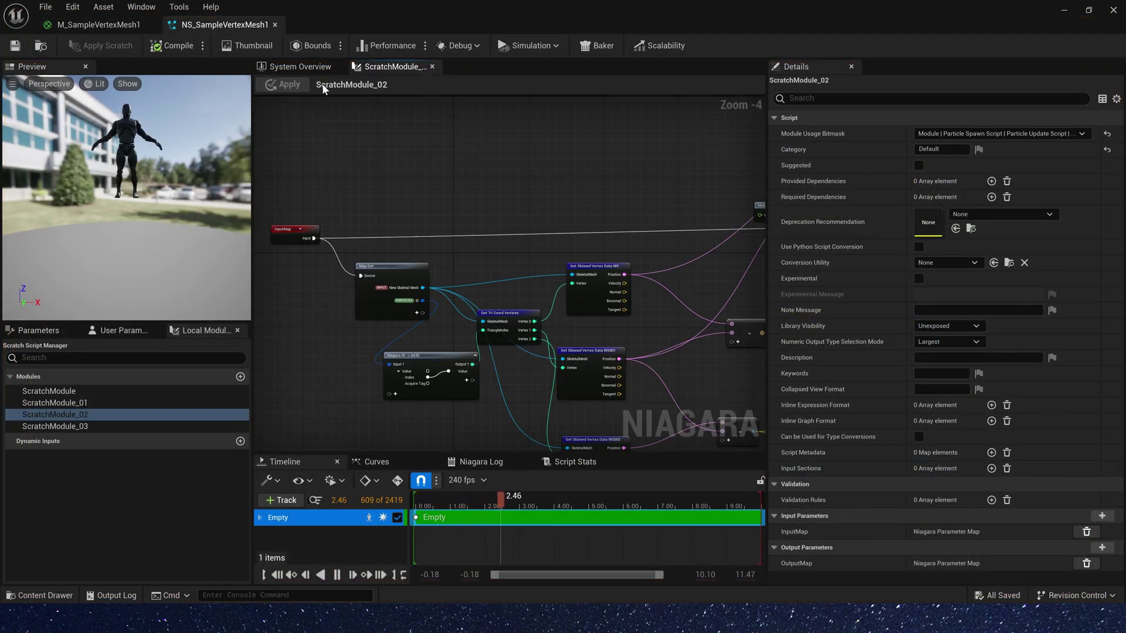
Step: Examine the Sprite Renderer's material graph, the Scratch Module 02 entry and the Default Pivot in UV Space settings of NS_SampleVertexMesh1
{"action": "left_click", "coordinate": [288, 67]}
{"action": "left_click", "coordinate": [590, 383]}
{"action": "double_click", "coordinate": [891, 178]}
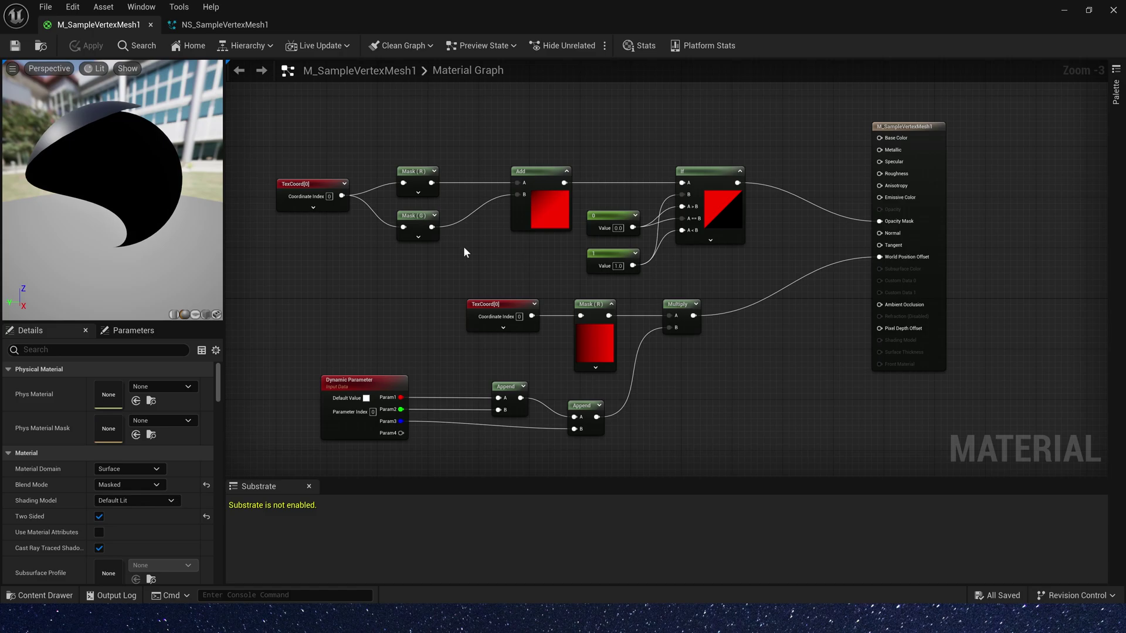
{"action": "left_click", "coordinate": [221, 22]}
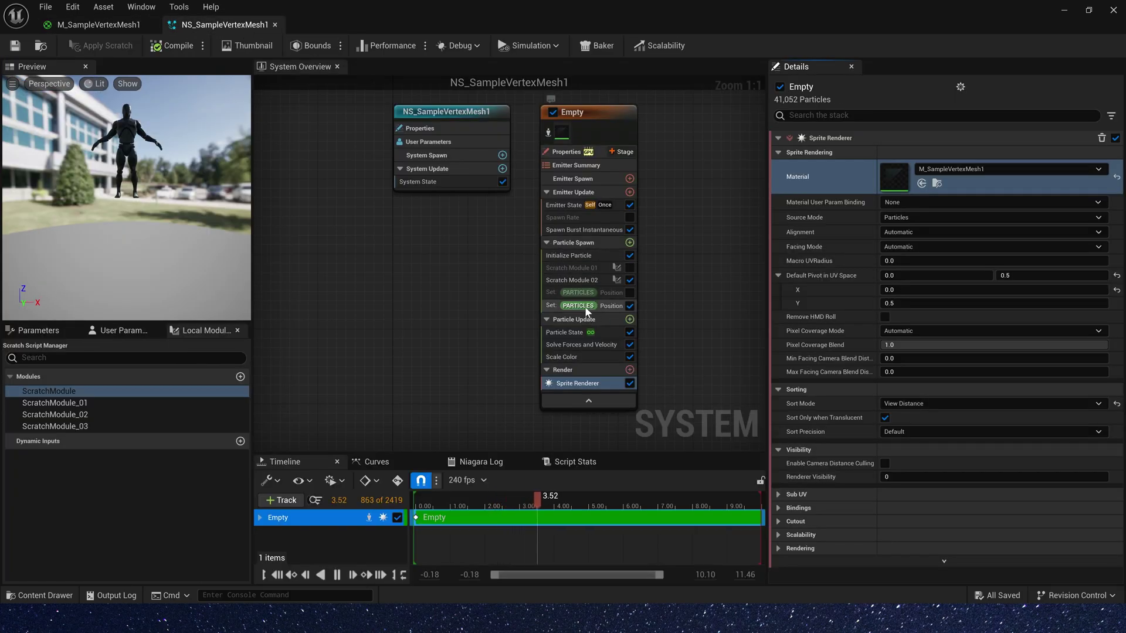
{"action": "left_click", "coordinate": [616, 280]}
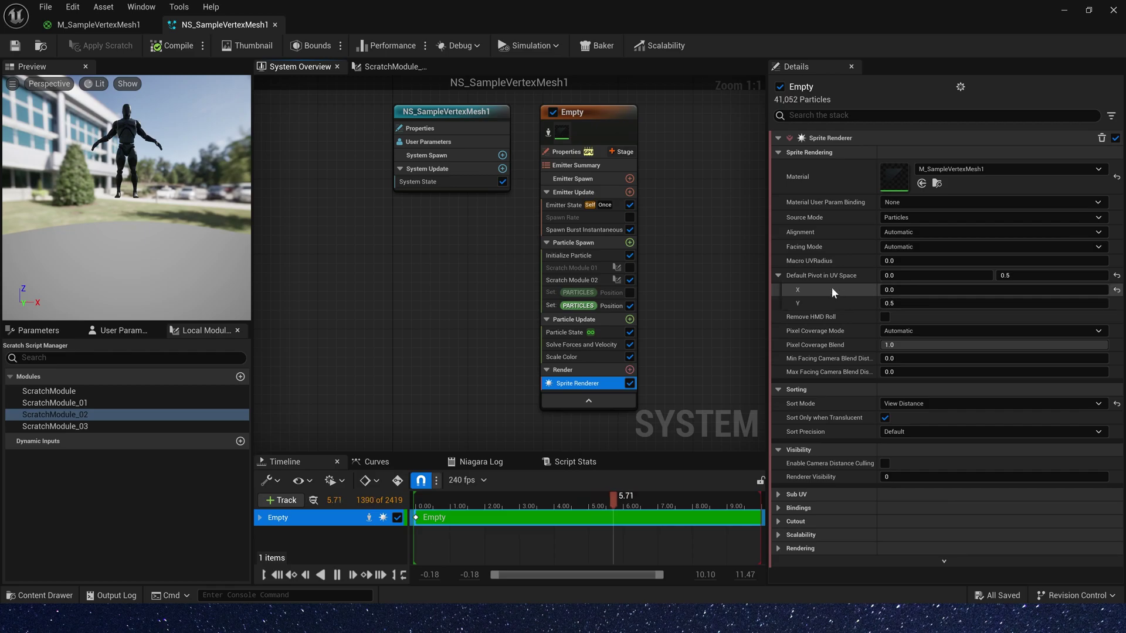
{"action": "left_click", "coordinate": [920, 290]}
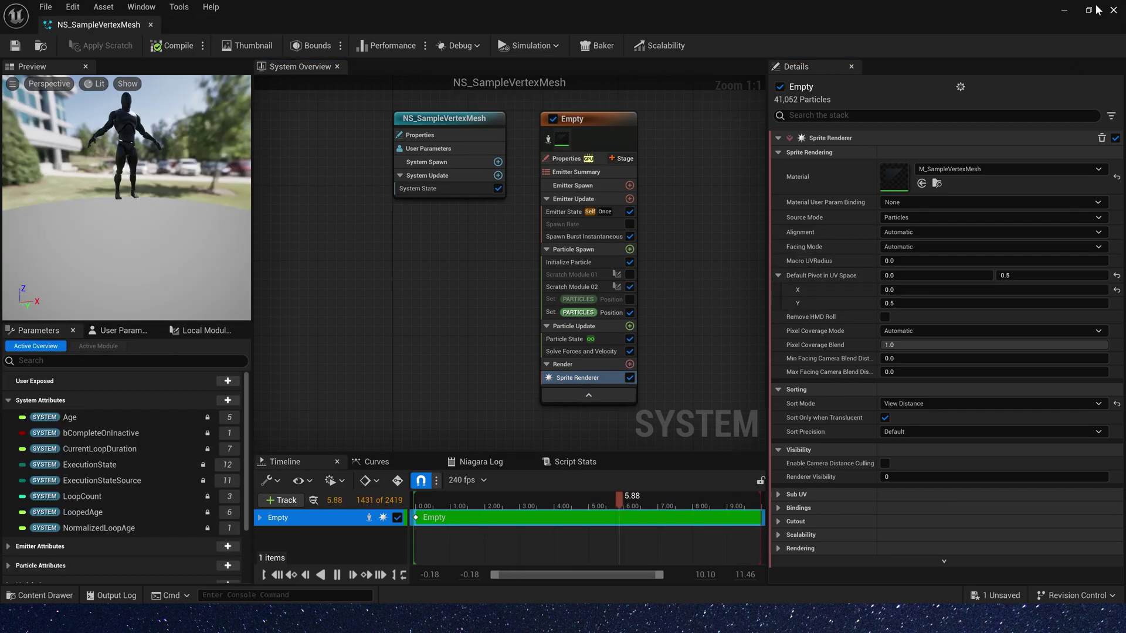
Step: Place the NS_SampleVertexMesh Niagara system in the level beside the mannequin
{"action": "left_click", "coordinate": [1063, 10]}
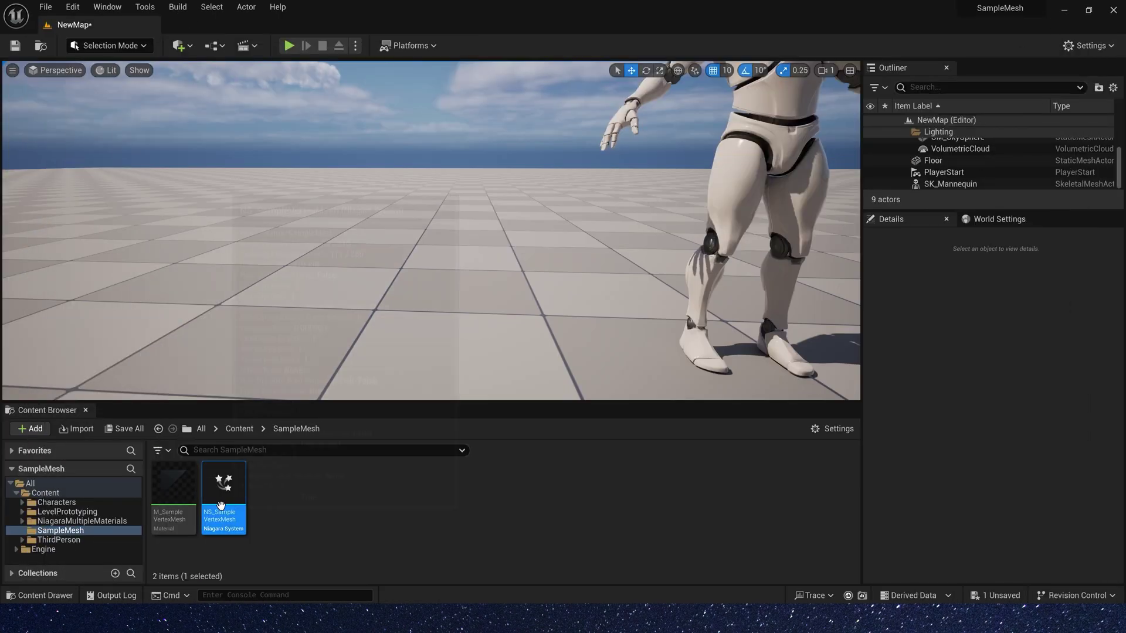
{"action": "left_click_drag", "start_coordinate": [220, 505], "coordinate": [369, 351]}
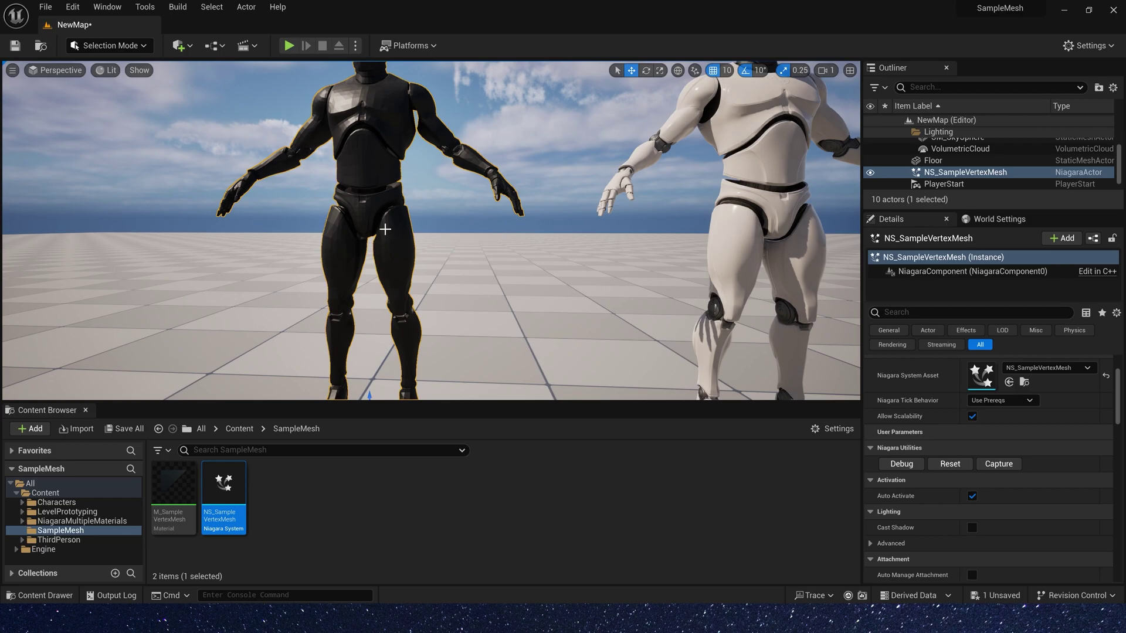
{"action": "right_click_drag", "start_coordinate": [384, 228], "coordinate": [488, 263]}
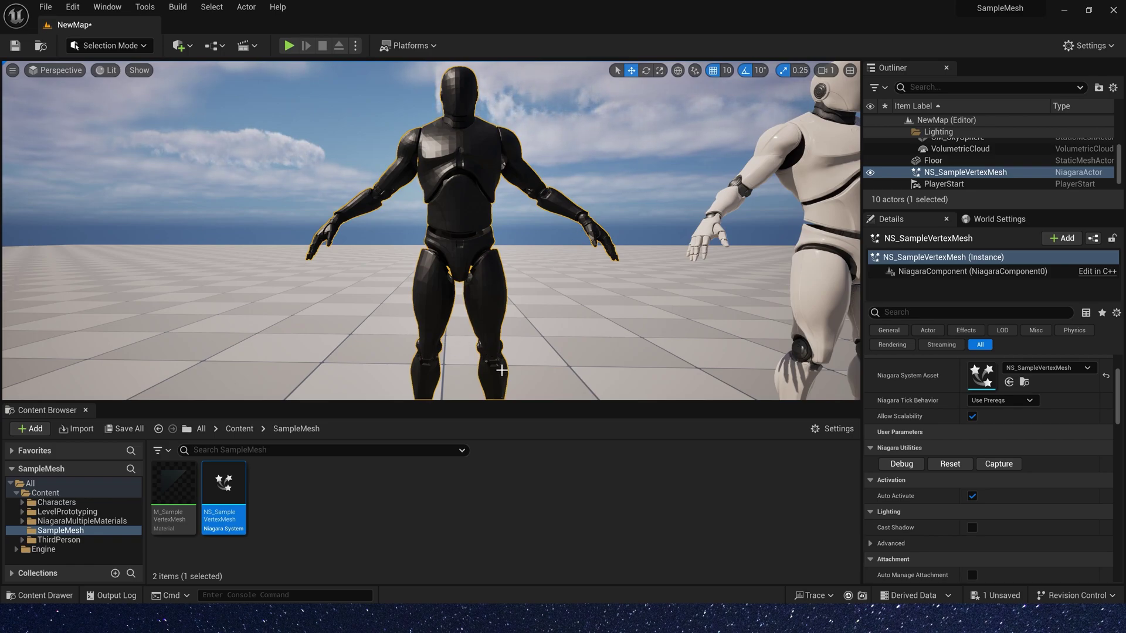
Step: Set M_SampleVertexMesh to the Translucent blend mode and the Unlit shading model, and apply the changes
{"action": "double_click", "coordinate": [174, 484]}
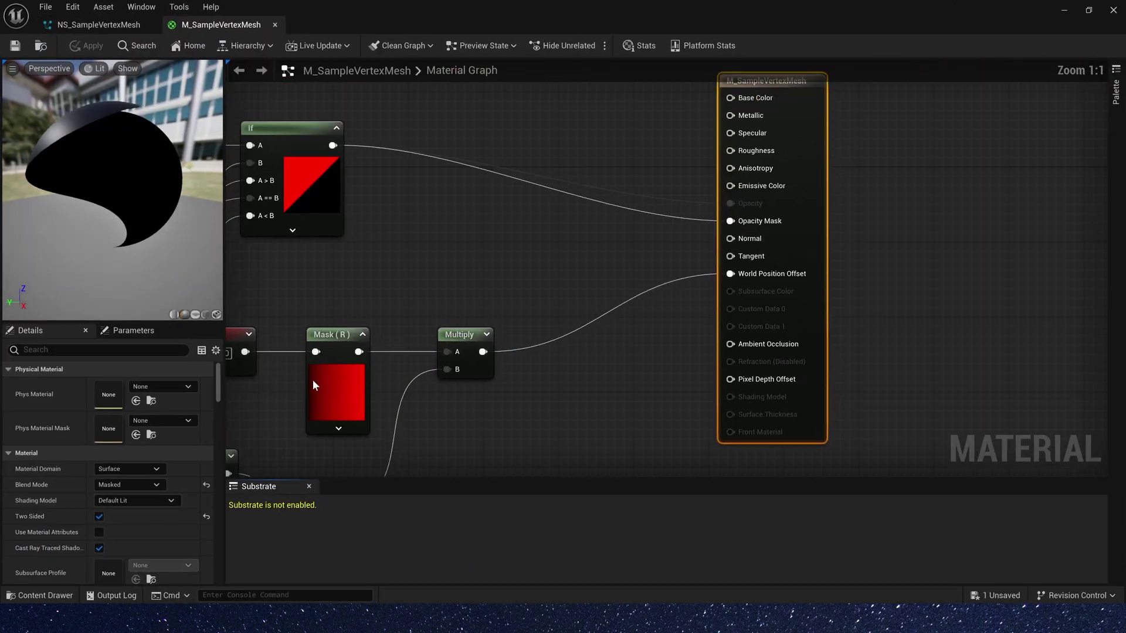
{"action": "scroll", "coordinate": [433, 267], "scroll_direction": "down", "scroll_amount": 2}
{"action": "right_click_drag", "start_coordinate": [305, 272], "coordinate": [763, 146]}
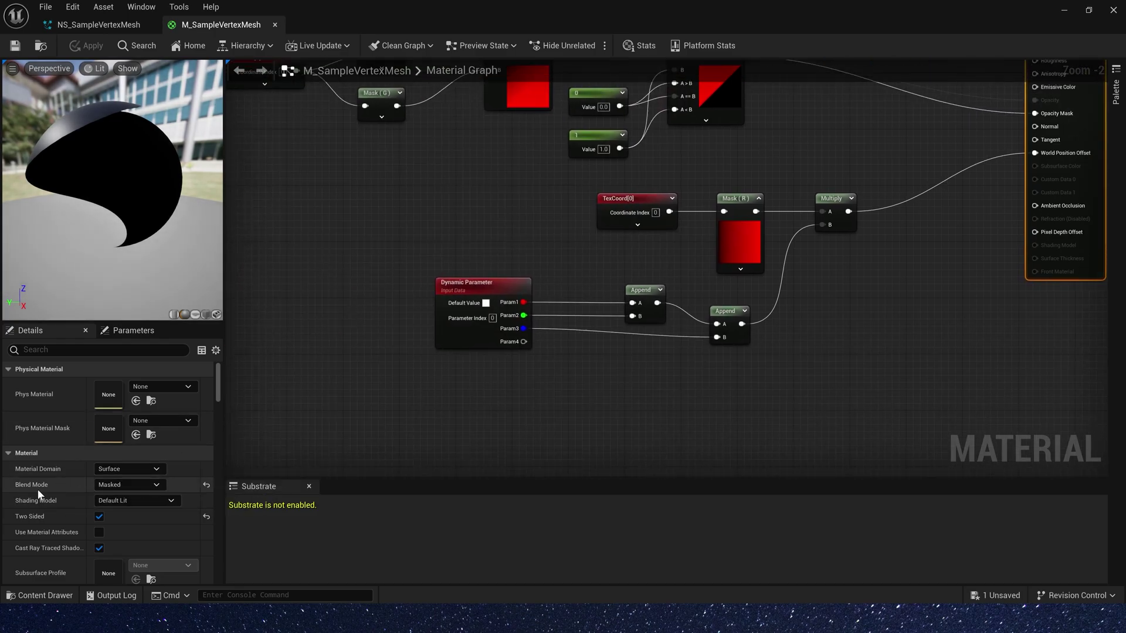
{"action": "left_click", "coordinate": [127, 485]}
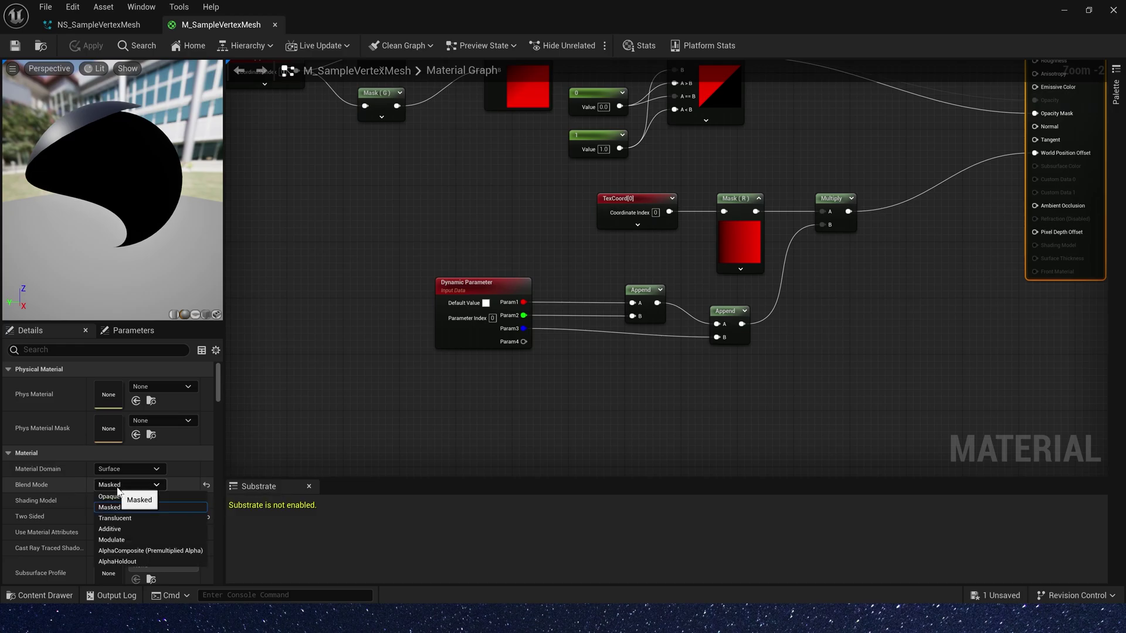
{"action": "left_click", "coordinate": [128, 518]}
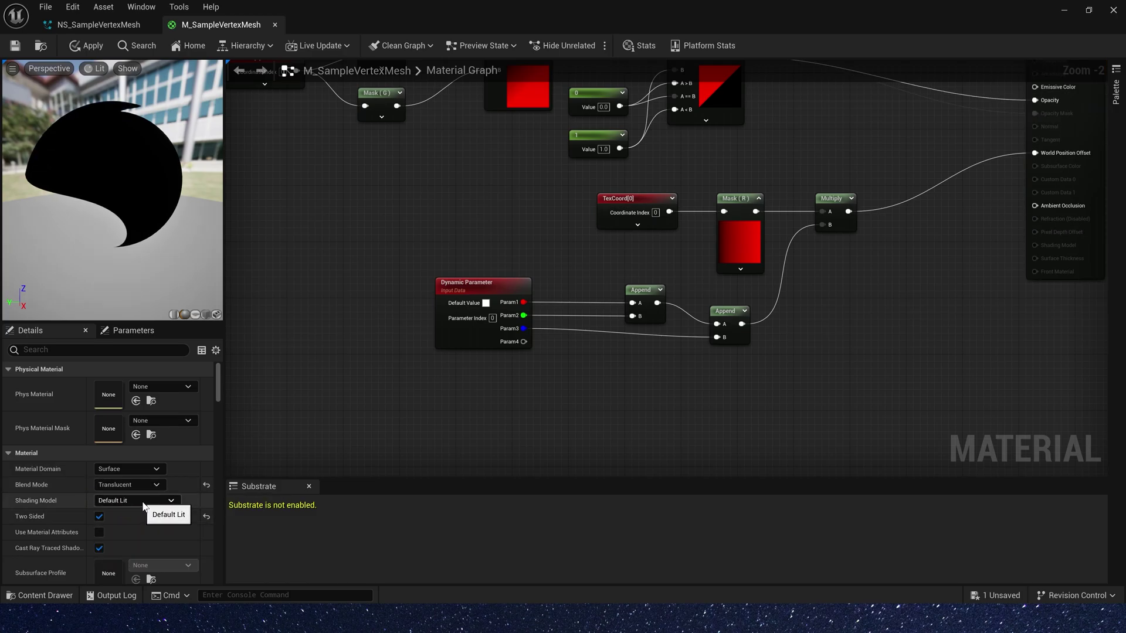
{"action": "left_click", "coordinate": [144, 502]}
{"action": "left_click", "coordinate": [132, 357]}
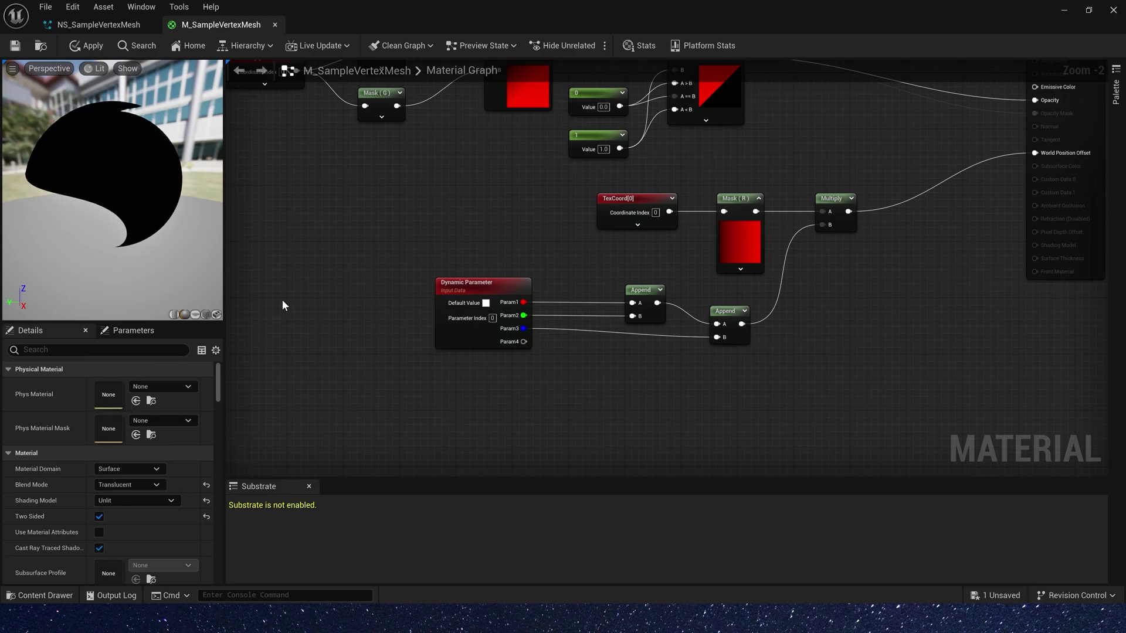
{"action": "left_click", "coordinate": [86, 45]}
Step: Add a Particle Color node and a Multiply node whose B input comes from the If output
{"action": "right_click_drag", "start_coordinate": [459, 178], "coordinate": [405, 383]}
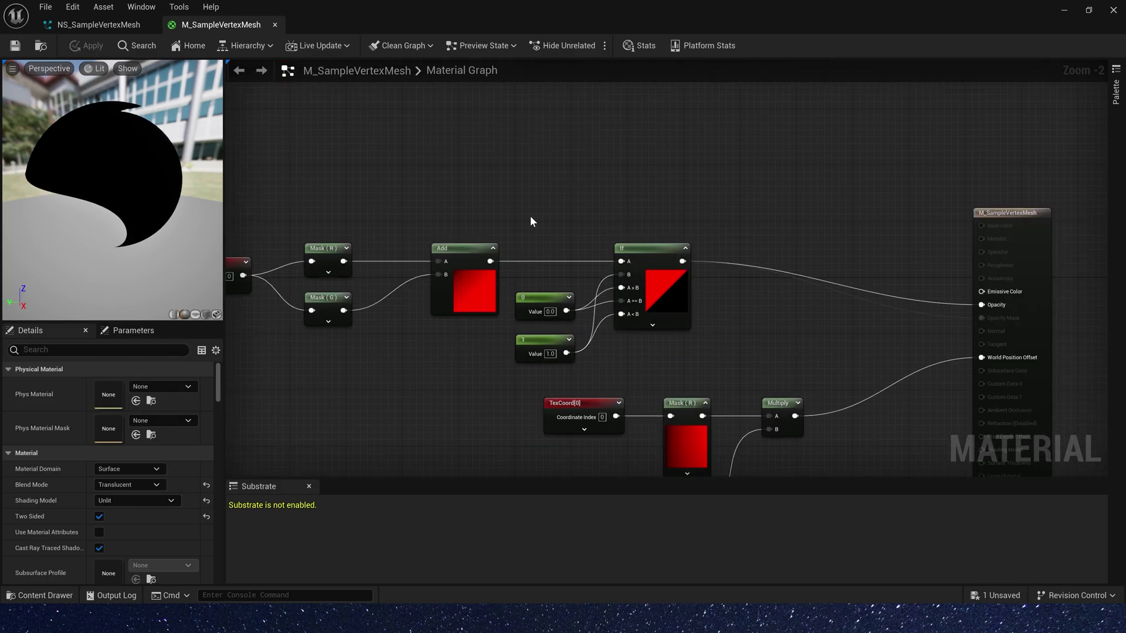
{"action": "right_click", "coordinate": [764, 125]}
{"action": "type", "text": "par"}
{"action": "key", "text": "Return"}
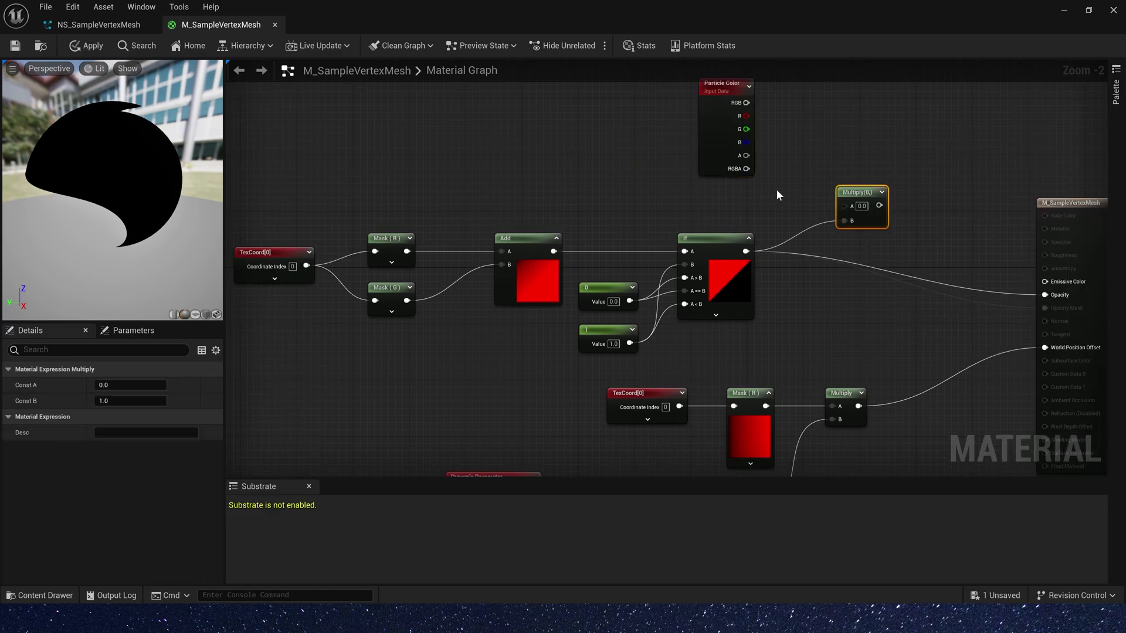
Step: Multiply the Particle Color alpha with the If result into Opacity, and connect the RGB output to Emissive Color
{"action": "left_click_drag", "start_coordinate": [745, 155], "coordinate": [1044, 294]}
{"action": "left_click_drag", "start_coordinate": [745, 102], "coordinate": [1063, 283]}
{"action": "right_click_drag", "start_coordinate": [975, 154], "coordinate": [850, 161]}
{"action": "left_click_drag", "start_coordinate": [949, 214], "coordinate": [956, 129]}
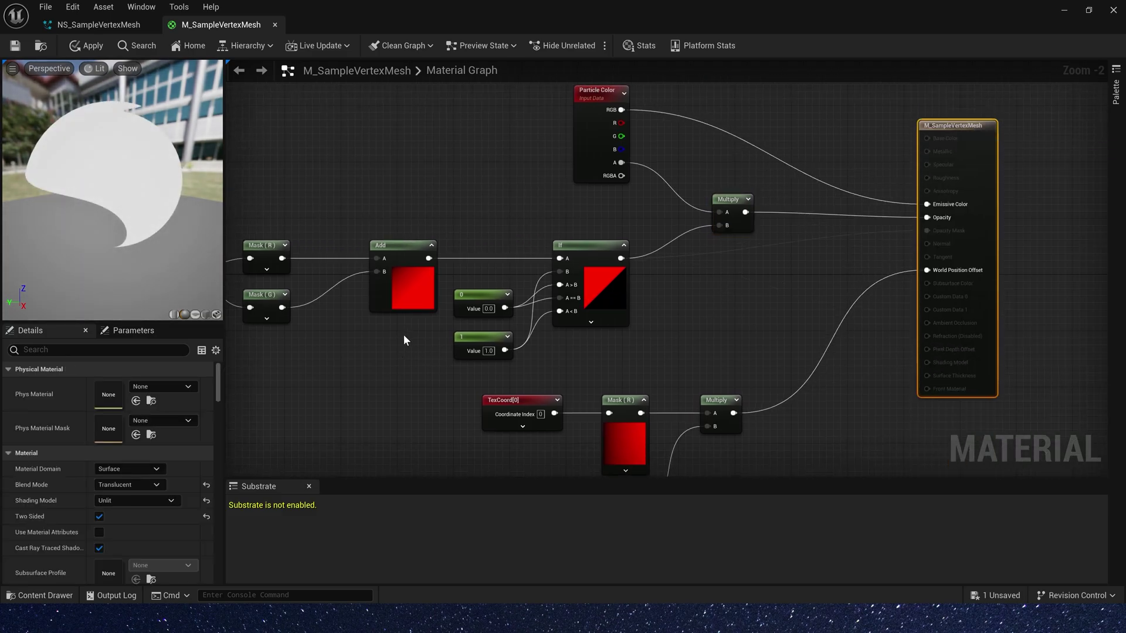
Step: Switch the material preview to a plane and add a DrawLine-2D node in the empty area before the TexCoord node
{"action": "left_click", "coordinate": [195, 314]}
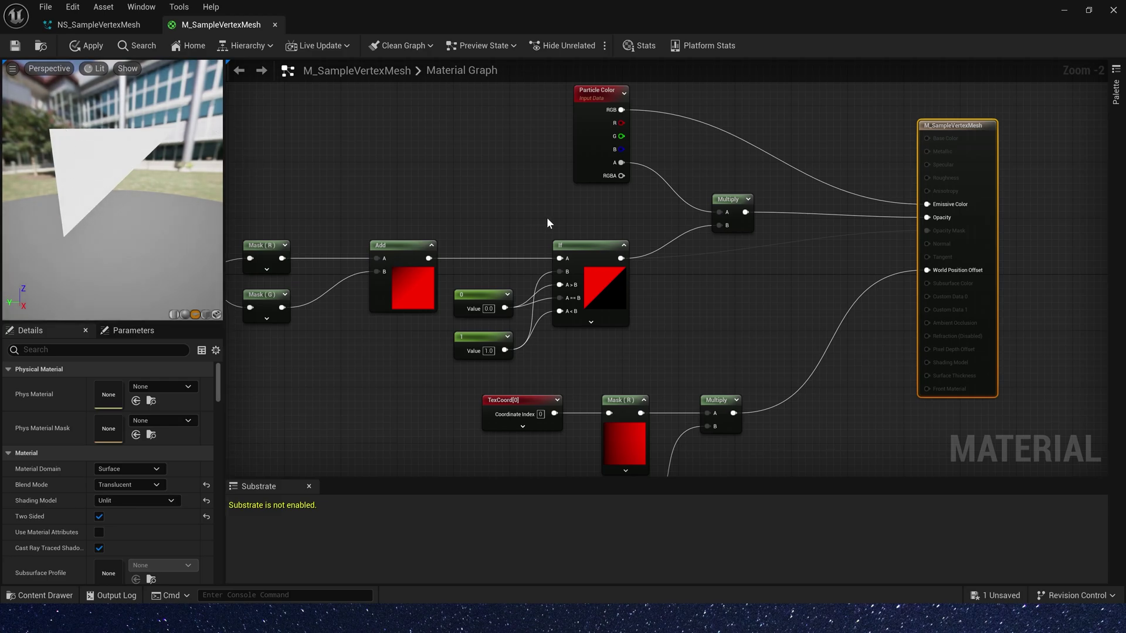
{"action": "right_click_drag", "start_coordinate": [494, 230], "coordinate": [696, 121]}
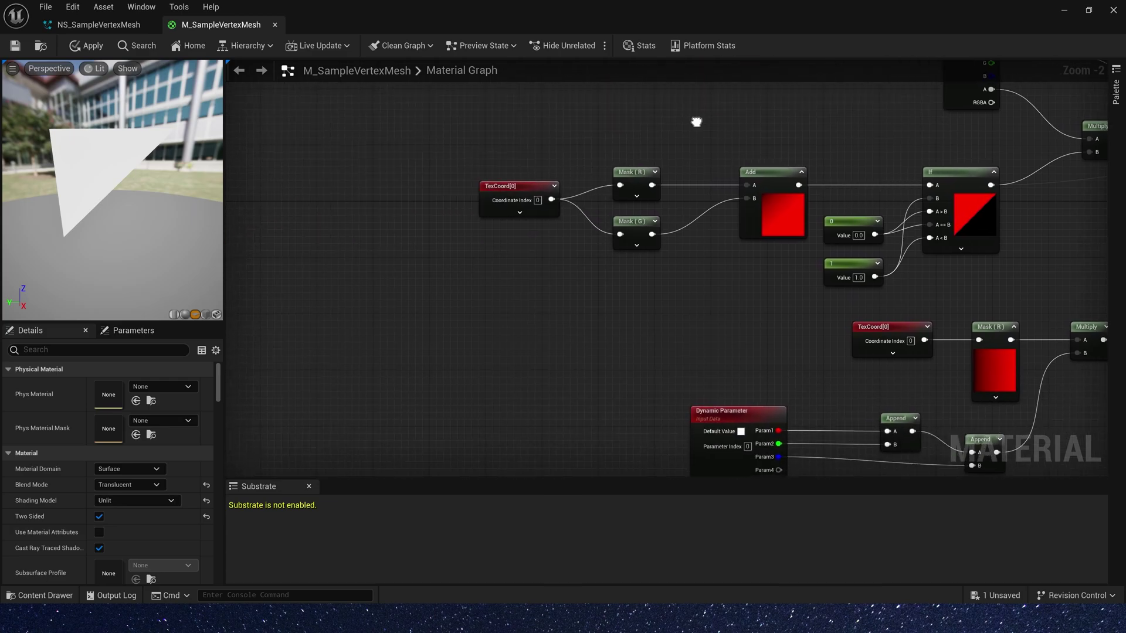
{"action": "right_click", "coordinate": [324, 241]}
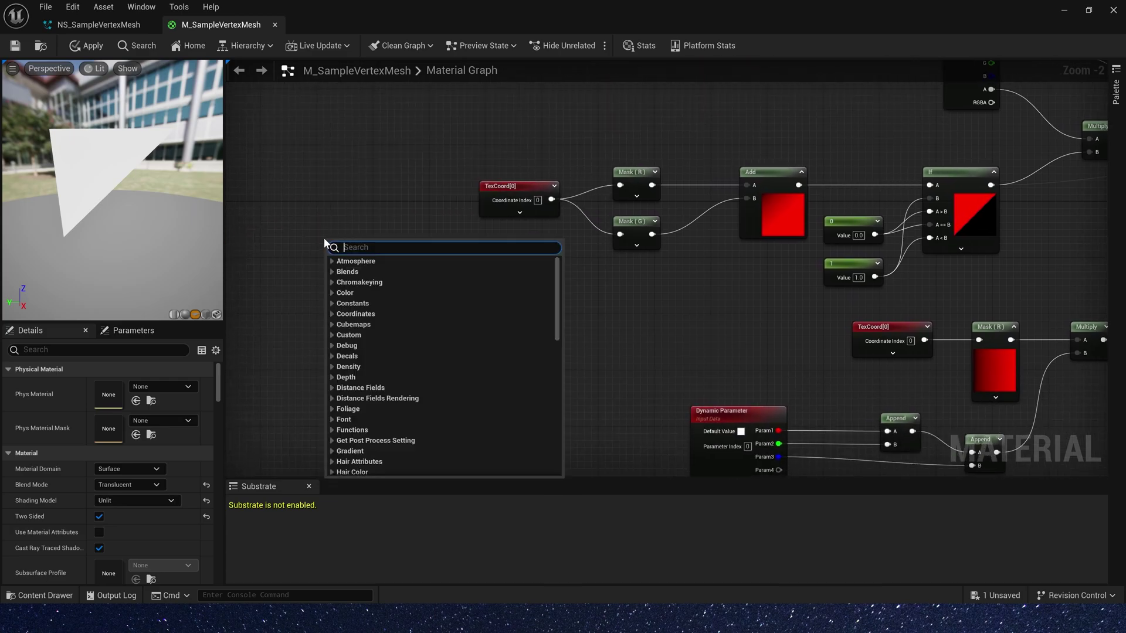
{"action": "type", "text": "line"}
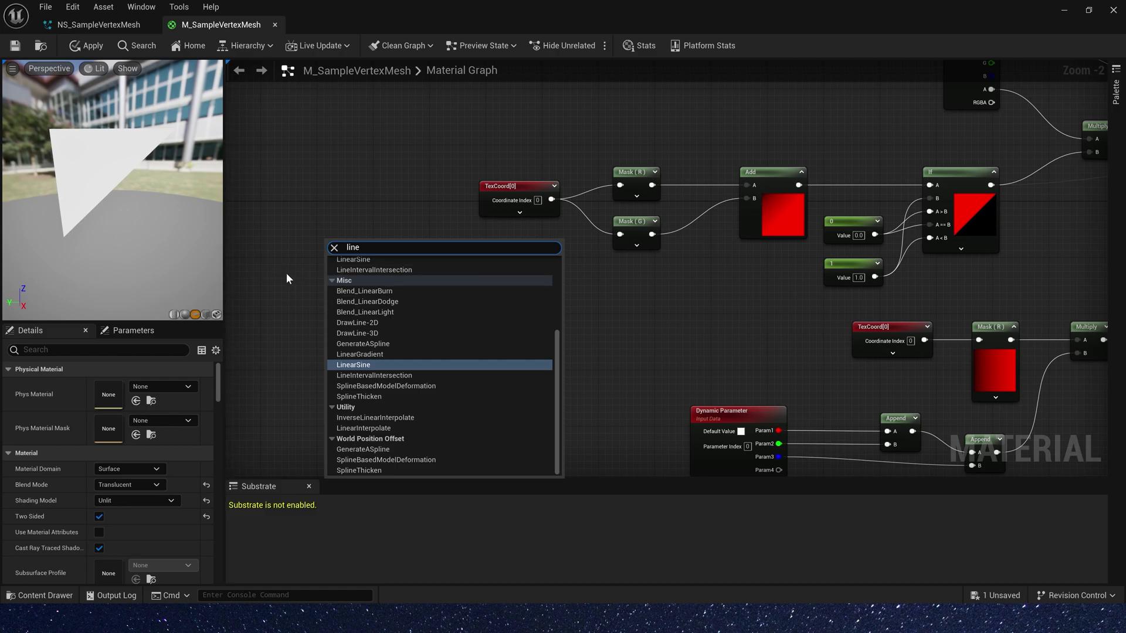
{"action": "left_click", "coordinate": [378, 322]}
{"action": "right_click_drag", "start_coordinate": [361, 256], "coordinate": [494, 214]}
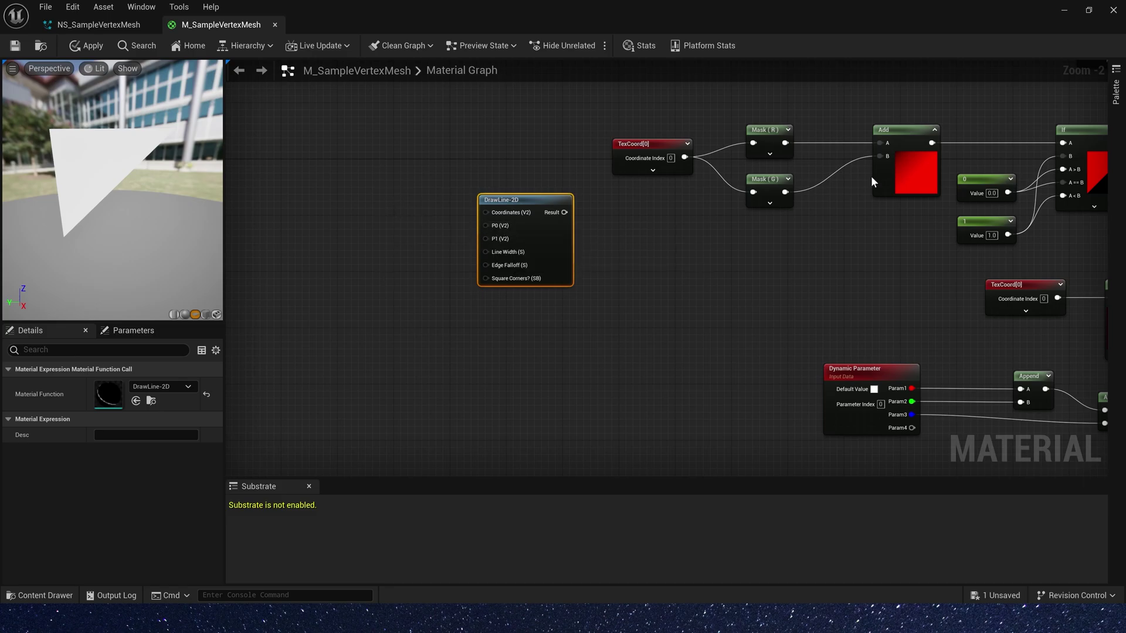
Step: Add two Constant2Vector nodes with values (0, 0) and (0, 1) and connect them to P0 and P1 of DrawLine-2D
{"action": "left_click", "coordinate": [393, 166]}
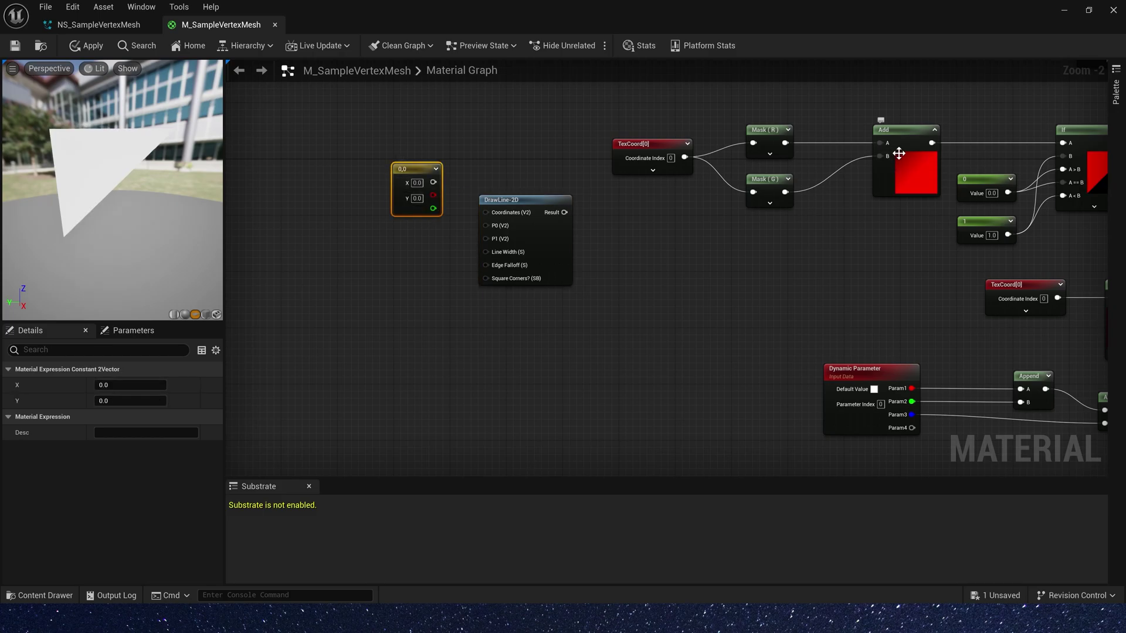
{"action": "left_click", "coordinate": [393, 232]}
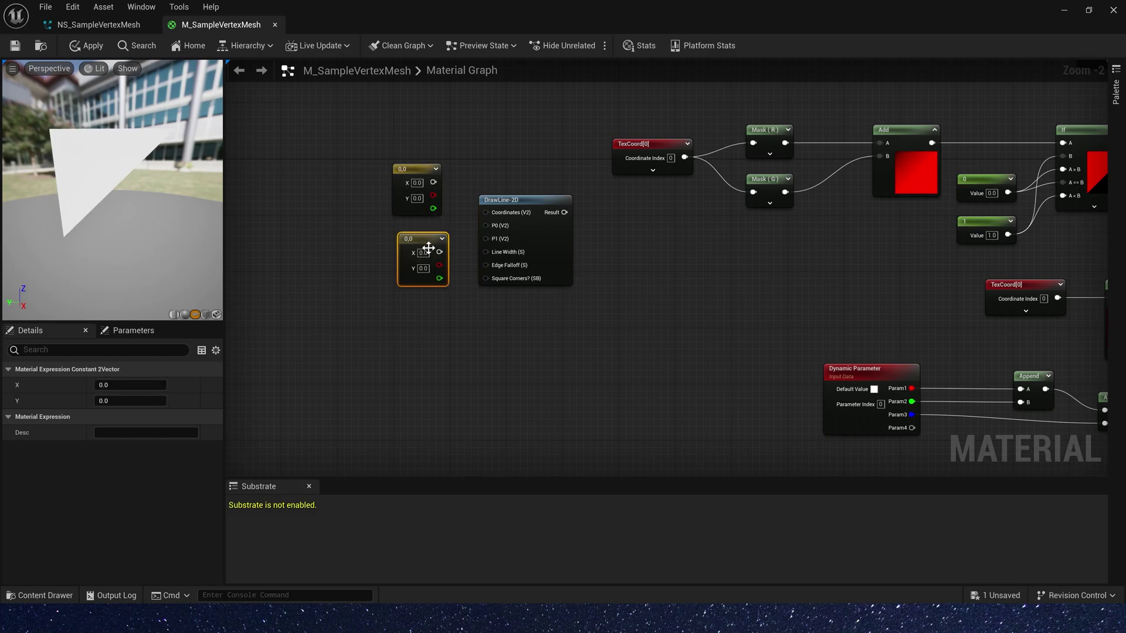
{"action": "type", "text": "1"}
{"action": "key", "text": "Return"}
{"action": "left_click_drag", "start_coordinate": [455, 253], "coordinate": [433, 182]}
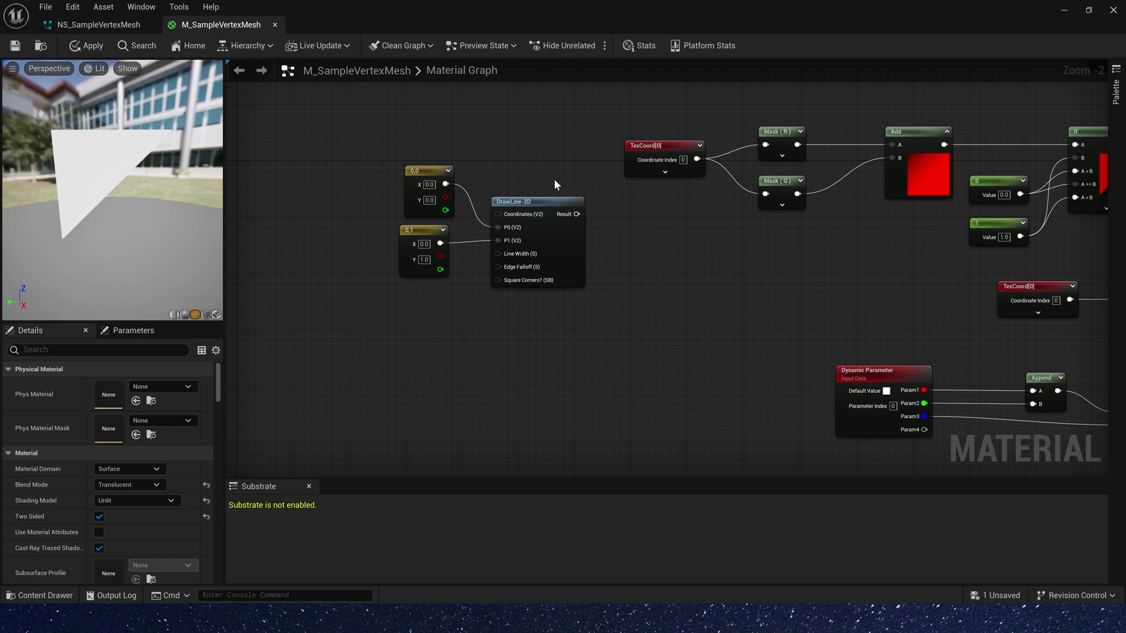
Step: Start previewing the DrawLine-2D node and feed its Line Width from a new constant of 0.05
{"action": "right_click", "coordinate": [557, 202]}
{"action": "left_click", "coordinate": [595, 226]}
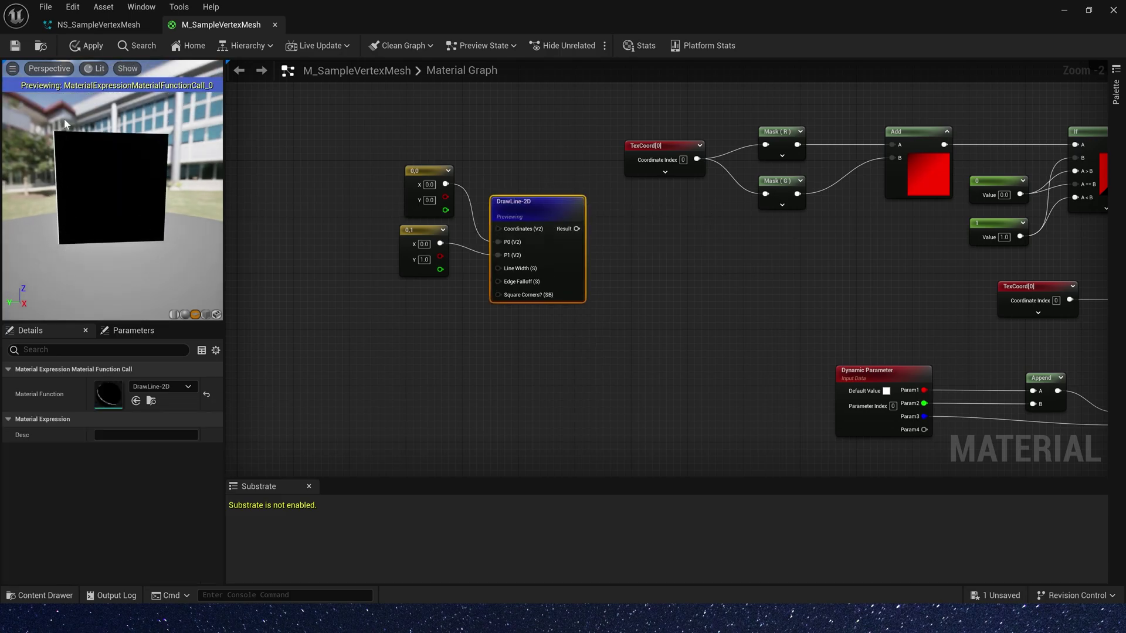
{"action": "key", "text": "1"}
{"action": "left_click", "coordinate": [353, 294]}
{"action": "left_click_drag", "start_coordinate": [403, 314], "coordinate": [503, 269]}
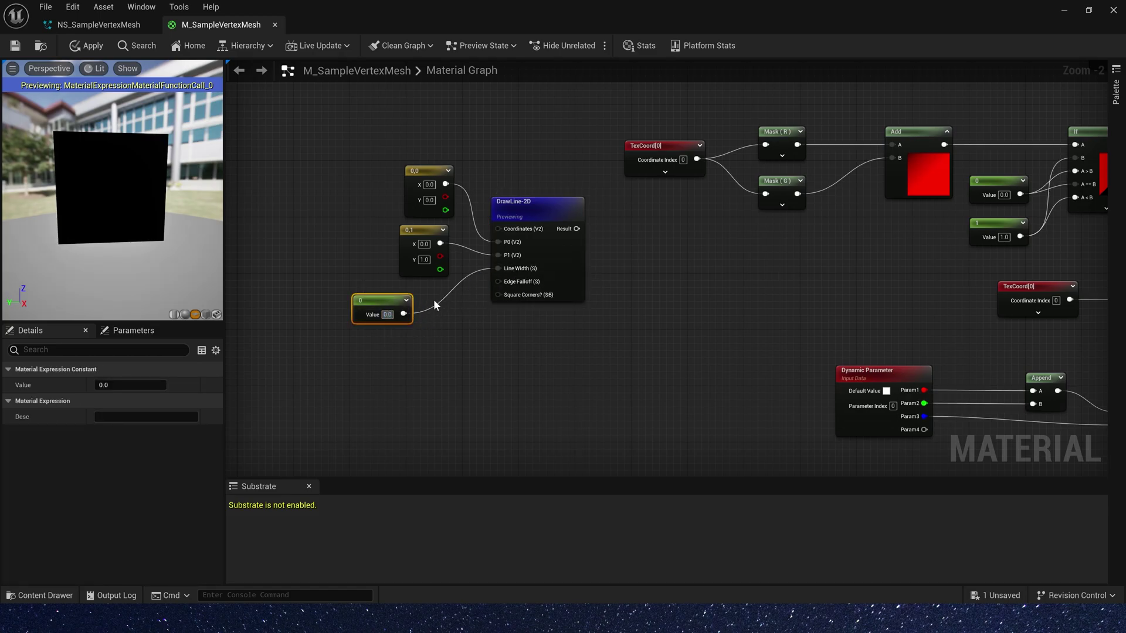
{"action": "type", "text": "5"}
{"action": "key", "text": "Return"}
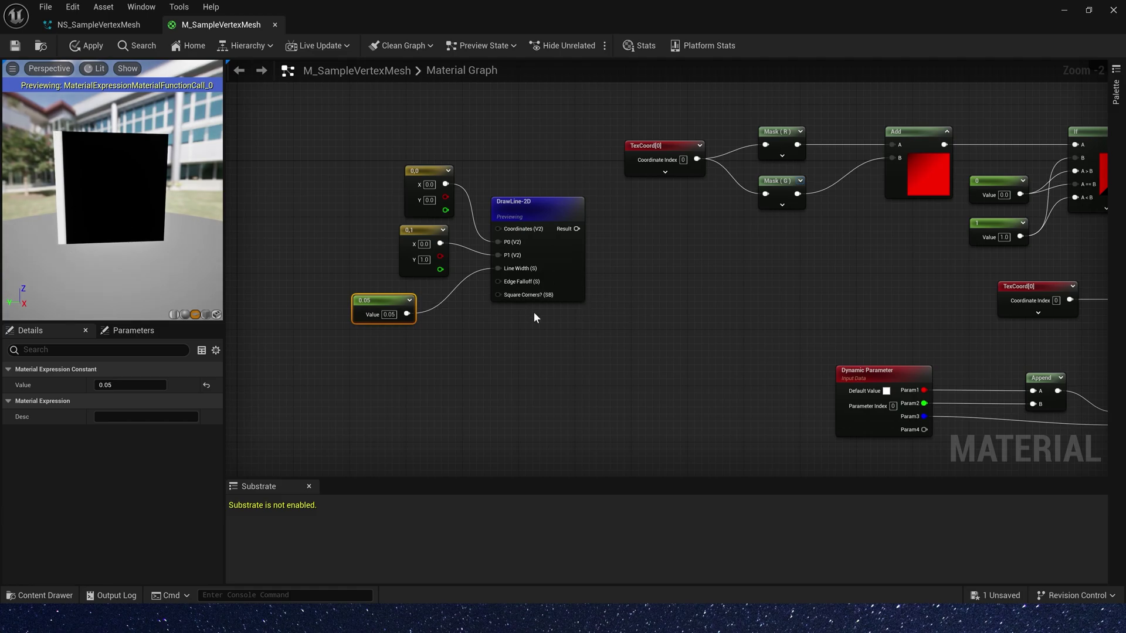
{"action": "left_click", "coordinate": [600, 309]}
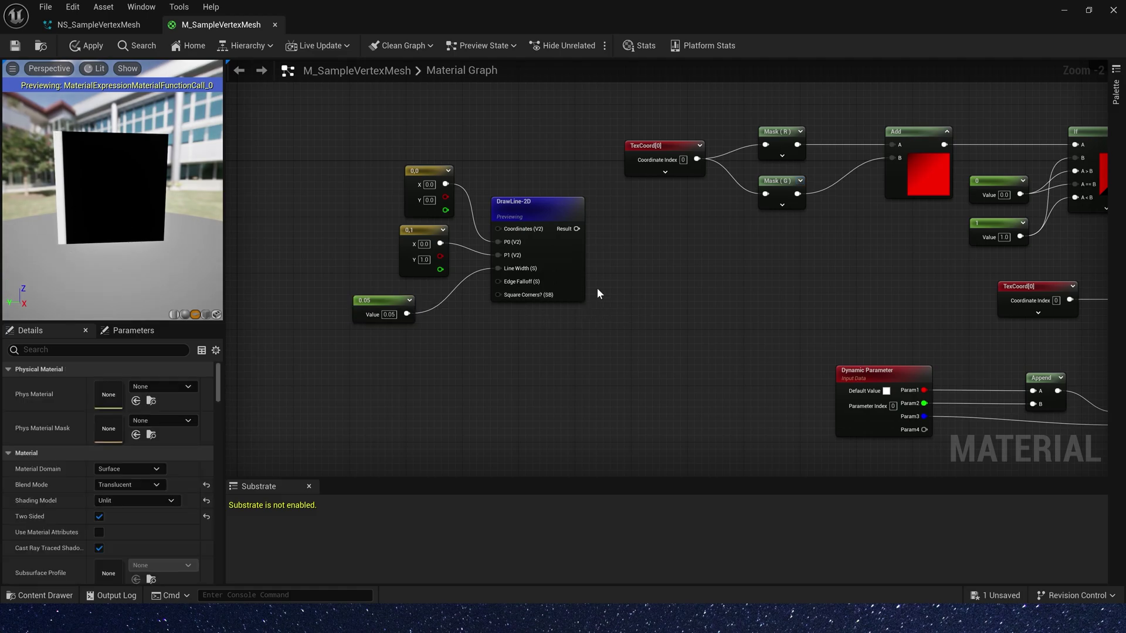
Step: Duplicate the DrawLine-2D node with its two vector constants and place the copies below the originals
{"action": "left_click_drag", "start_coordinate": [549, 139], "coordinate": [376, 341]}
{"action": "left_click_drag", "start_coordinate": [538, 131], "coordinate": [441, 247]}
{"action": "key", "text": "ctrl+v"}
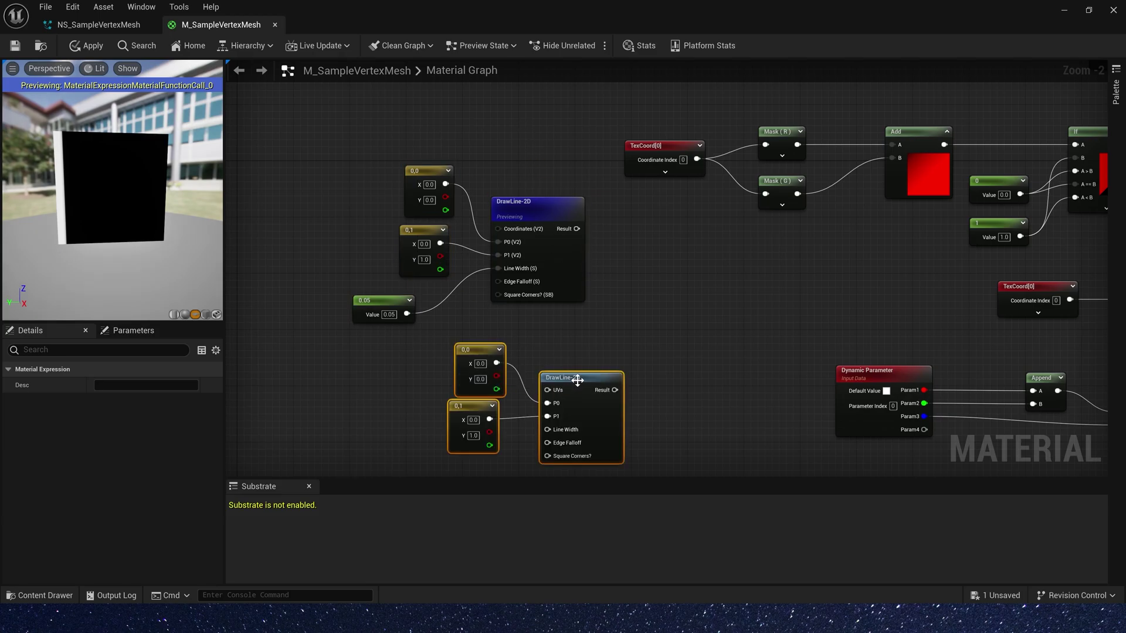
{"action": "left_click", "coordinate": [540, 346]}
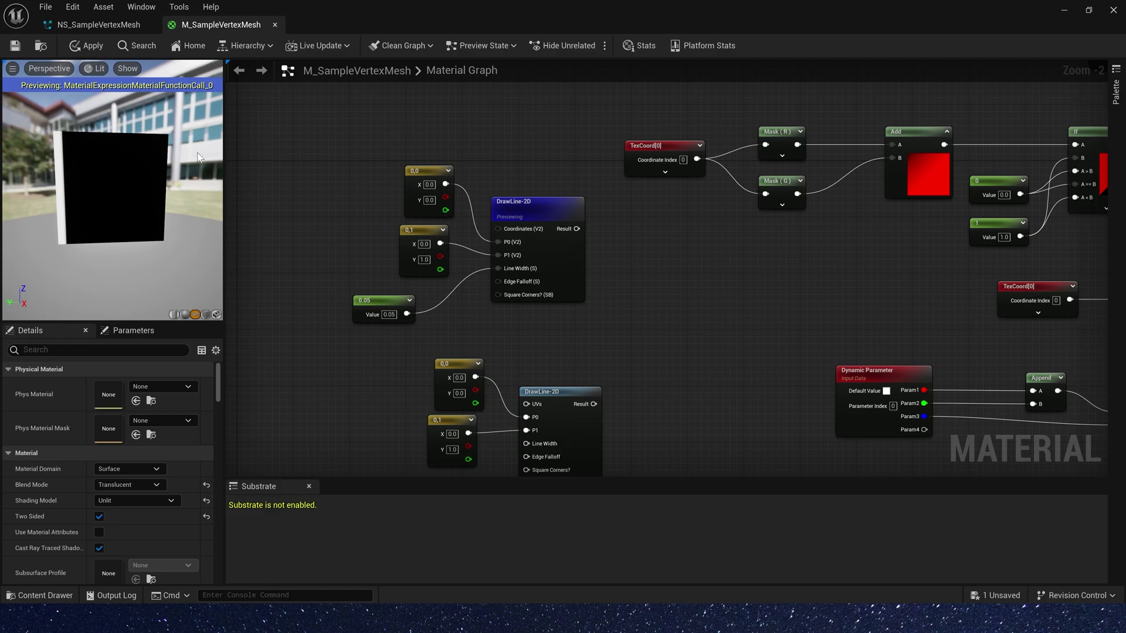
Step: Set the copied P1 vector to (1, 0), feed the 0.05 constant into the copied DrawLine-2D's Line Width, and preview that node
{"action": "right_click_drag", "start_coordinate": [529, 345], "coordinate": [527, 300]}
{"action": "left_click", "coordinate": [448, 389]}
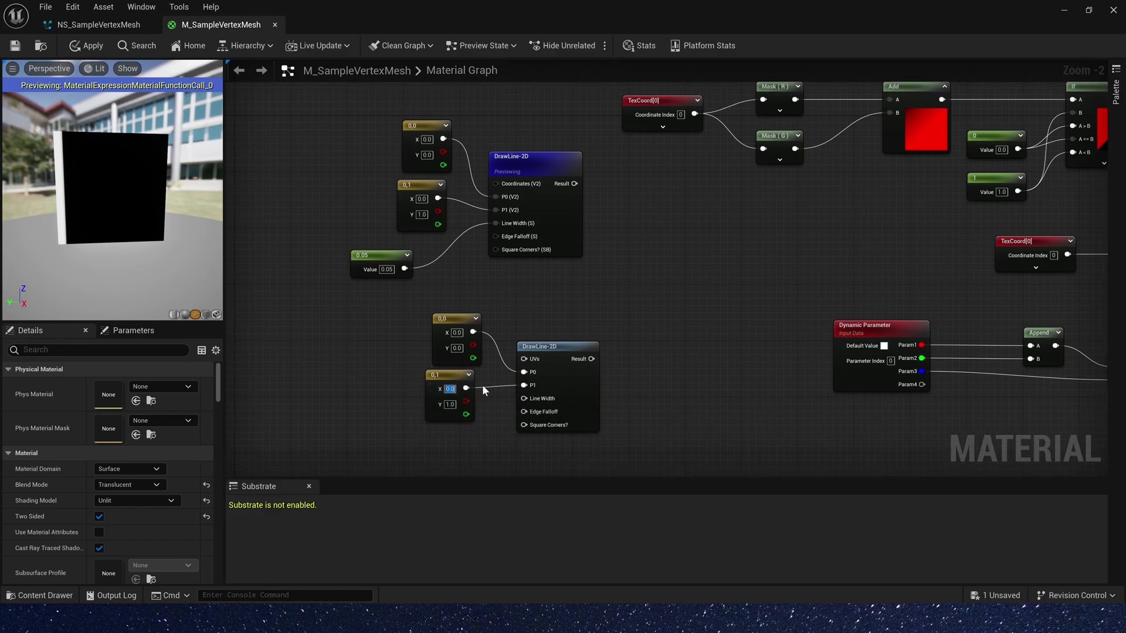
{"action": "type", "text": "0"}
{"action": "key", "text": "Return"}
{"action": "left_click_drag", "start_coordinate": [405, 269], "coordinate": [535, 403]}
{"action": "left_click", "coordinate": [564, 348]}
{"action": "key", "text": "space"}
Step: Create an Add node and connect the Results of both DrawLine-2D nodes to its A and B inputs
{"action": "left_click_drag", "start_coordinate": [550, 301], "coordinate": [461, 417]}
{"action": "left_click_drag", "start_coordinate": [557, 351], "coordinate": [536, 350]}
{"action": "left_click", "coordinate": [606, 288]}
{"action": "key", "text": "a"}
{"action": "left_click", "coordinate": [653, 243]}
{"action": "left_click_drag", "start_coordinate": [564, 170], "coordinate": [565, 373]}
{"action": "left_click", "coordinate": [694, 249]}
Step: Duplicate the lower DrawLine-2D node with its (0, 0) vector below the originals and stop the node preview
{"action": "right_click_drag", "start_coordinate": [557, 286], "coordinate": [574, 216]}
{"action": "left_click_drag", "start_coordinate": [575, 216], "coordinate": [475, 332]}
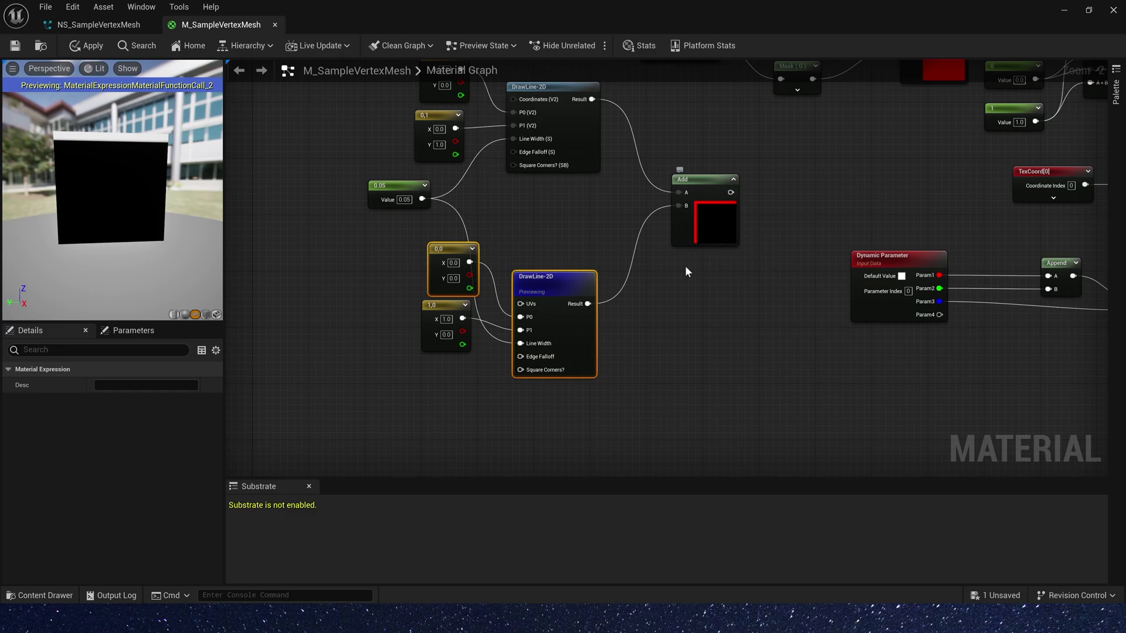
{"action": "right_click_drag", "start_coordinate": [629, 388], "coordinate": [631, 318]}
{"action": "key", "text": "ctrl+d"}
{"action": "left_click", "coordinate": [462, 307]}
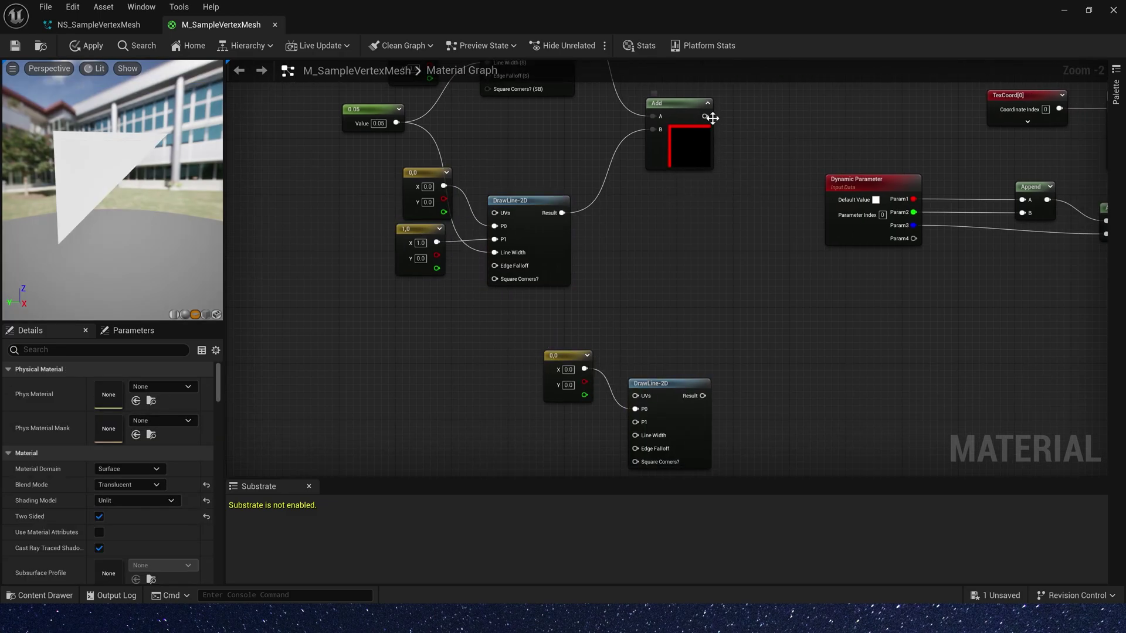
Step: Set the P0 vector of the third DrawLine-2D node to (0, 1)
{"action": "left_click", "coordinate": [568, 385]}
{"action": "type", "text": "1"}
{"action": "left_click", "coordinate": [558, 410]}
Step: Copy the (1, 0) vector into P1 of the third DrawLine-2D and feed its Line Width from the 0.05 constant
{"action": "left_click", "coordinate": [414, 230]}
{"action": "key", "text": "ctrl+c"}
{"action": "key", "text": "ctrl+v"}
{"action": "left_click_drag", "start_coordinate": [584, 432], "coordinate": [635, 422]}
{"action": "left_click", "coordinate": [661, 384]}
{"action": "left_click", "coordinate": [596, 311]}
{"action": "left_click_drag", "start_coordinate": [397, 122], "coordinate": [635, 436]}
{"action": "left_click", "coordinate": [661, 384]}
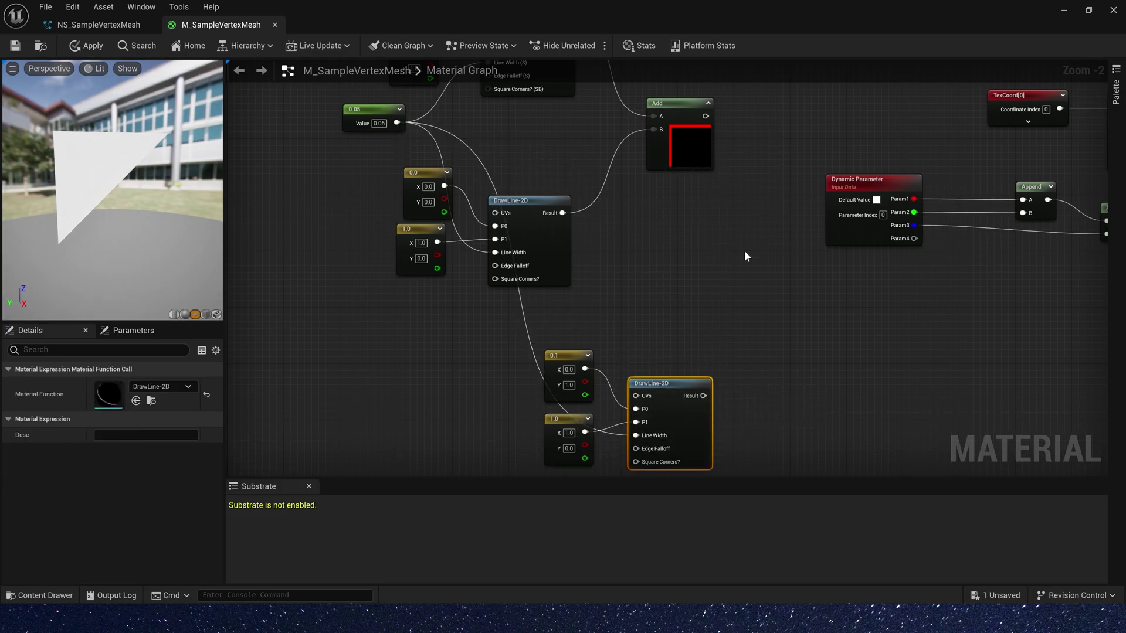
Step: Create a second Add node combining the first Add with the third DrawLine-2D's Result, and show its preview thumbnail
{"action": "left_click", "coordinate": [757, 209]}
{"action": "key", "text": "a"}
{"action": "left_click", "coordinate": [758, 209]}
{"action": "left_click_drag", "start_coordinate": [703, 395], "coordinate": [706, 116]}
{"action": "scroll", "coordinate": [684, 263], "scroll_direction": "down", "scroll_amount": 1}
{"action": "right_click_drag", "start_coordinate": [684, 262], "coordinate": [563, 344]}
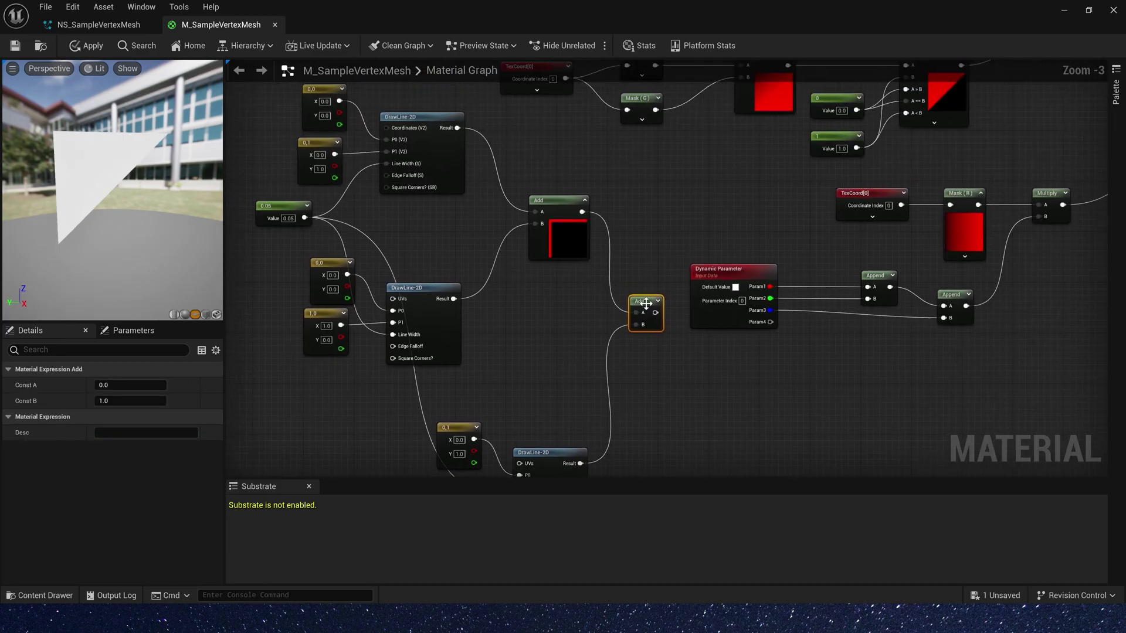
{"action": "left_click", "coordinate": [660, 301]}
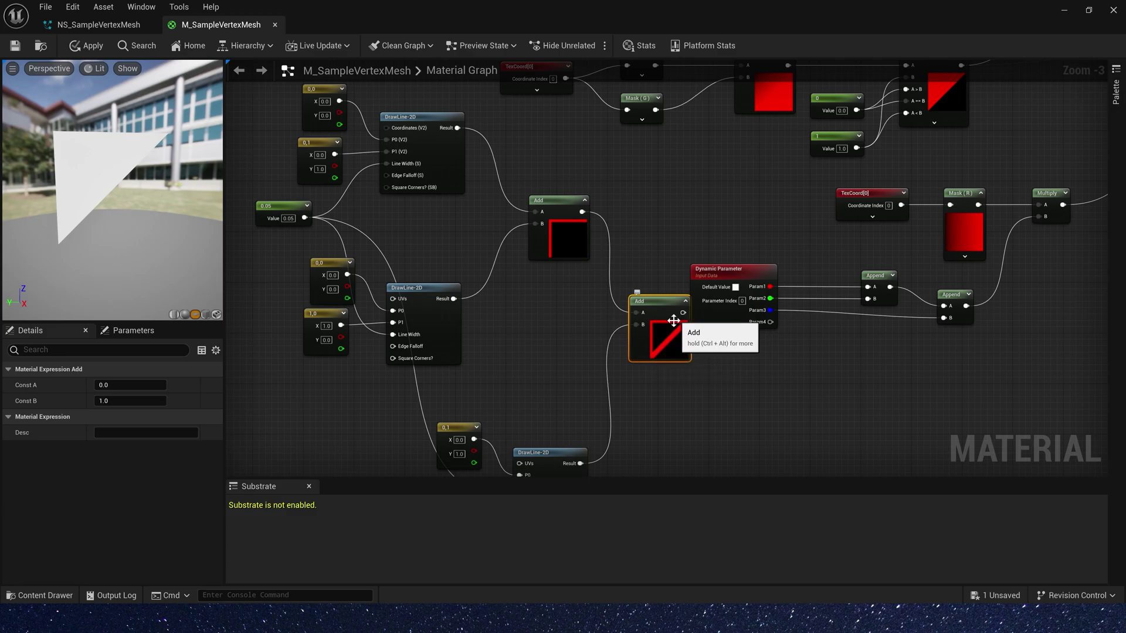
Step: Move all the line-drawing nodes, with their constants and Add nodes, away from the Dynamic Parameter node
{"action": "scroll", "coordinate": [621, 317], "scroll_direction": "down", "scroll_amount": 1}
{"action": "left_click_drag", "start_coordinate": [342, 181], "coordinate": [588, 421]}
{"action": "left_click", "coordinate": [652, 335]}
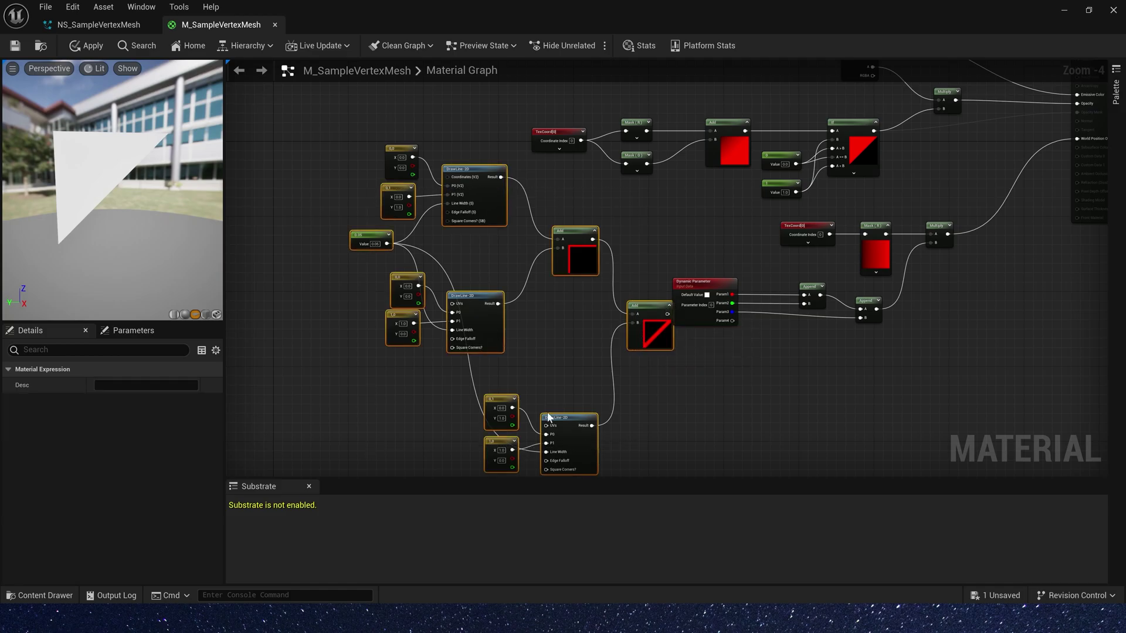
{"action": "left_click_drag", "start_coordinate": [401, 154], "coordinate": [290, 104], "text": "shift"}
{"action": "left_click", "coordinate": [600, 236]}
Step: Create a Multiply node near the If node, with the If output in A and the combined lines in B, and show its thumbnail
{"action": "right_click_drag", "start_coordinate": [601, 235], "coordinate": [529, 254]}
{"action": "key", "text": "m"}
{"action": "left_click", "coordinate": [555, 238]}
{"action": "scroll", "coordinate": [548, 265], "scroll_direction": "up", "scroll_amount": 2}
{"action": "left_click_drag", "start_coordinate": [453, 294], "coordinate": [567, 255]}
{"action": "left_click_drag", "start_coordinate": [575, 219], "coordinate": [760, 201]}
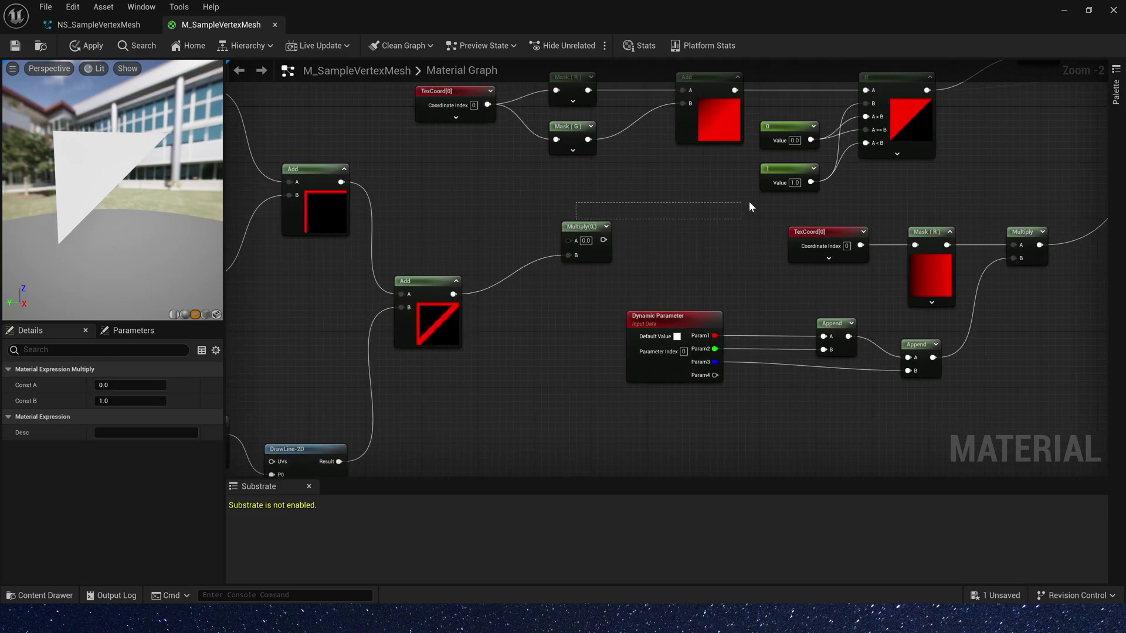
{"action": "right_click_drag", "start_coordinate": [760, 199], "coordinate": [594, 262]}
{"action": "left_click_drag", "start_coordinate": [419, 289], "coordinate": [827, 209]}
{"action": "left_click_drag", "start_coordinate": [761, 152], "coordinate": [851, 187]}
{"action": "left_click", "coordinate": [840, 210]}
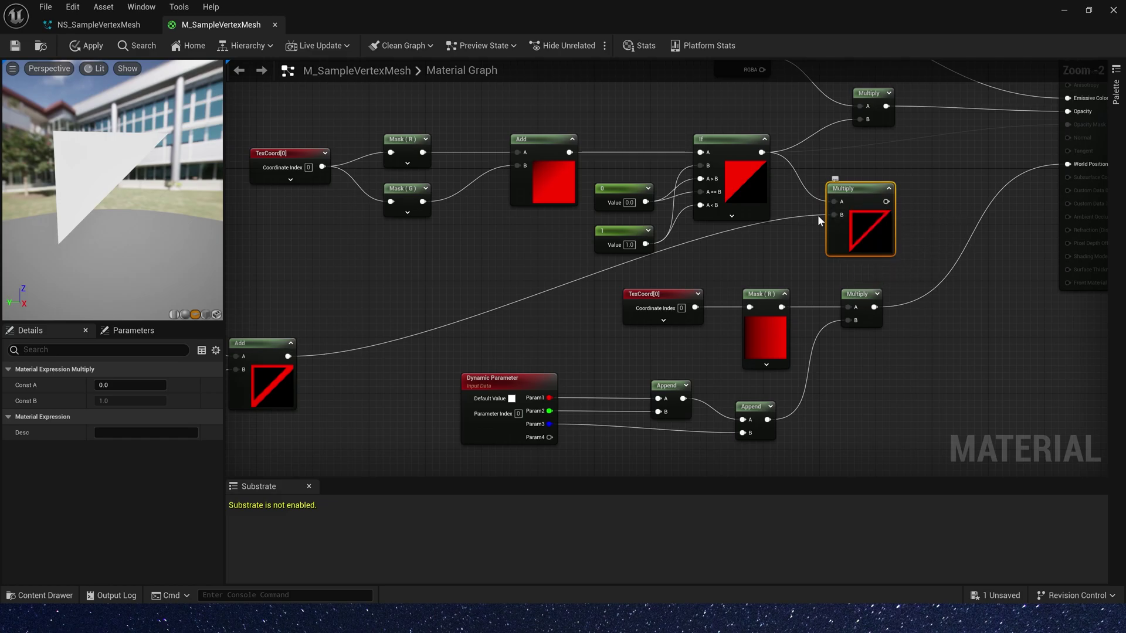
Step: Move the material output node farther out and multiply the masked line result by 5 with a new Multiply node
{"action": "scroll", "coordinate": [596, 262], "scroll_direction": "down", "scroll_amount": 1}
{"action": "right_click_drag", "start_coordinate": [402, 271], "coordinate": [558, 236]}
{"action": "scroll", "coordinate": [557, 236], "scroll_direction": "down", "scroll_amount": 3}
{"action": "scroll", "coordinate": [723, 214], "scroll_direction": "up", "scroll_amount": 3}
{"action": "right_click_drag", "start_coordinate": [723, 214], "coordinate": [618, 280]}
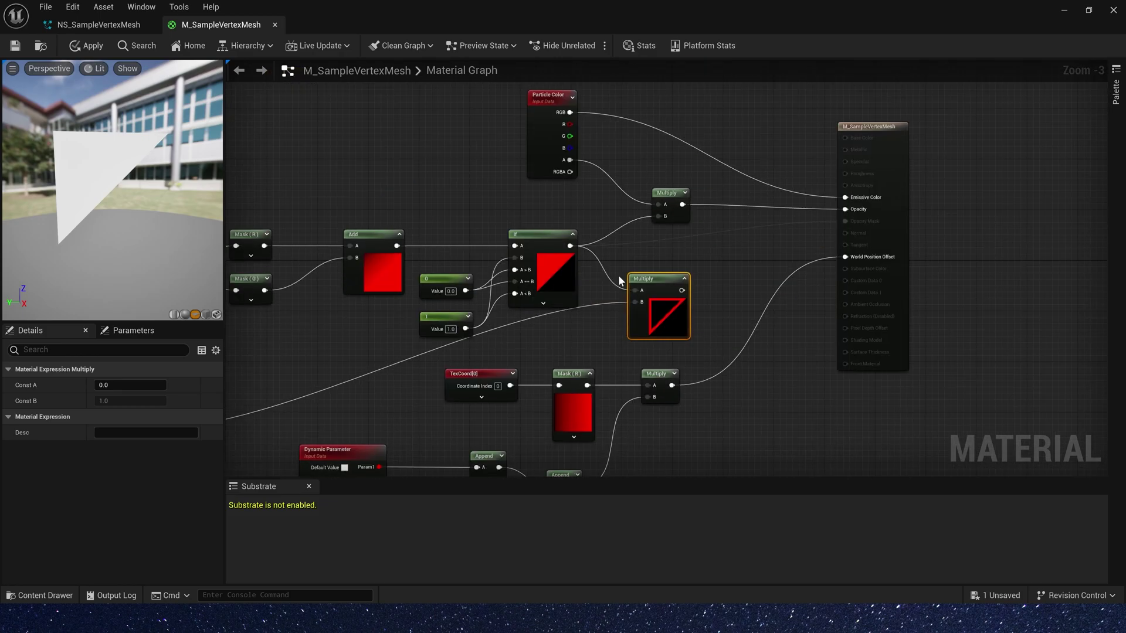
{"action": "left_click", "coordinate": [1033, 176]}
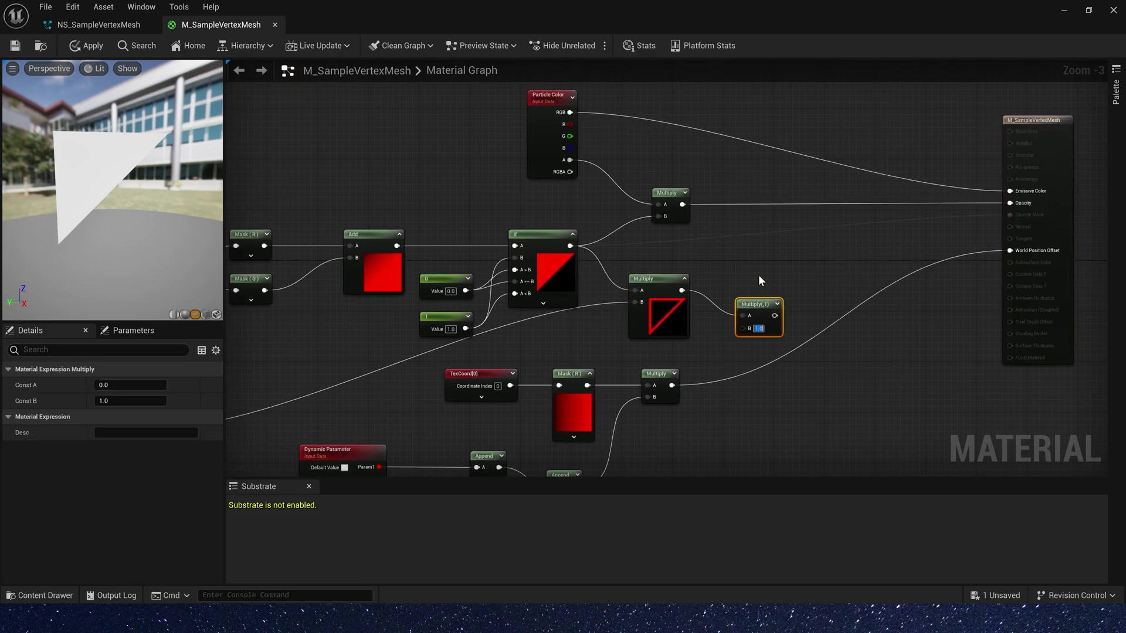
{"action": "type", "text": "5"}
{"action": "key", "text": "Return"}
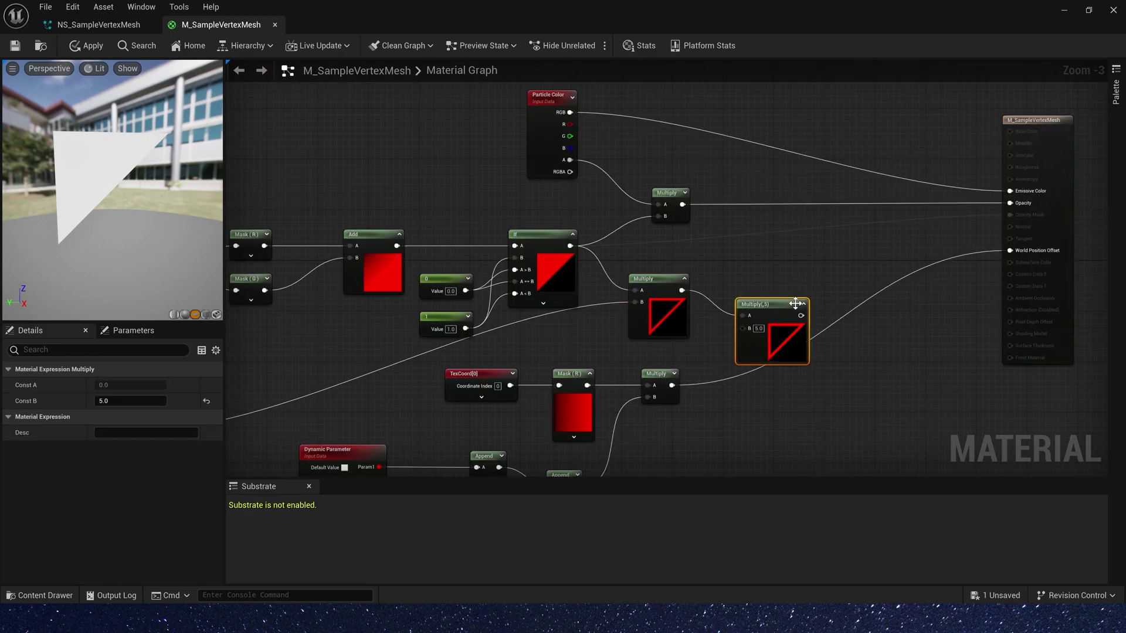
Step: Create an Add node with the If output in A and the multiplied-by-5 lines in B, and start previewing it
{"action": "left_click", "coordinate": [814, 253]}
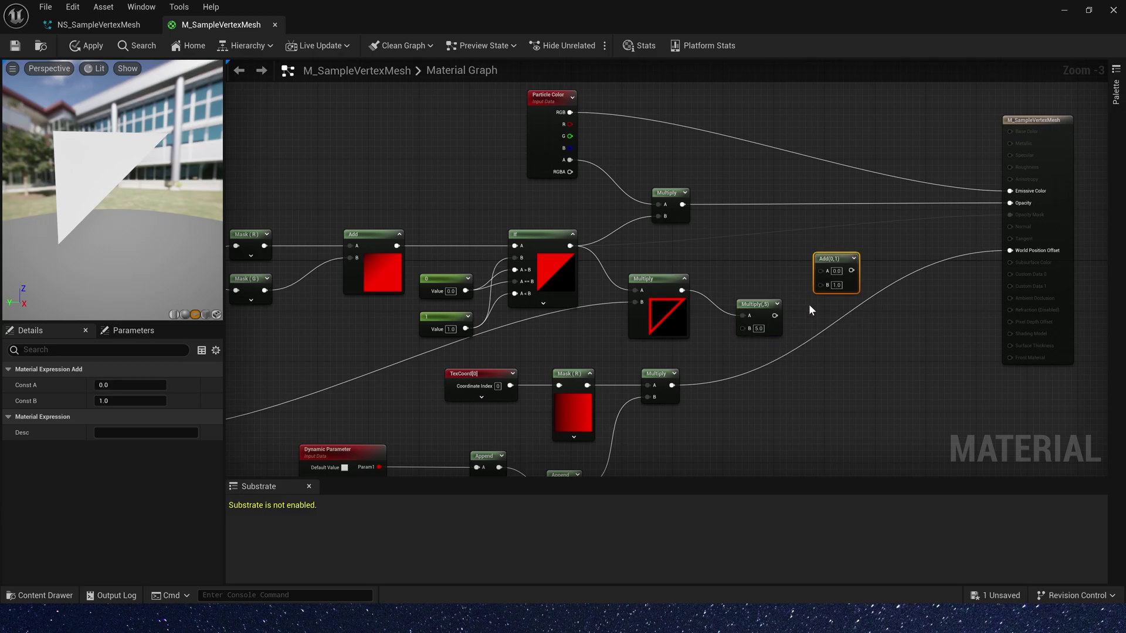
{"action": "left_click_drag", "start_coordinate": [774, 315], "coordinate": [819, 284]}
{"action": "left_click_drag", "start_coordinate": [570, 246], "coordinate": [869, 249]}
{"action": "right_click", "coordinate": [869, 248]}
{"action": "left_click", "coordinate": [918, 279]}
{"action": "left_click_drag", "start_coordinate": [104, 143], "coordinate": [105, 144]}
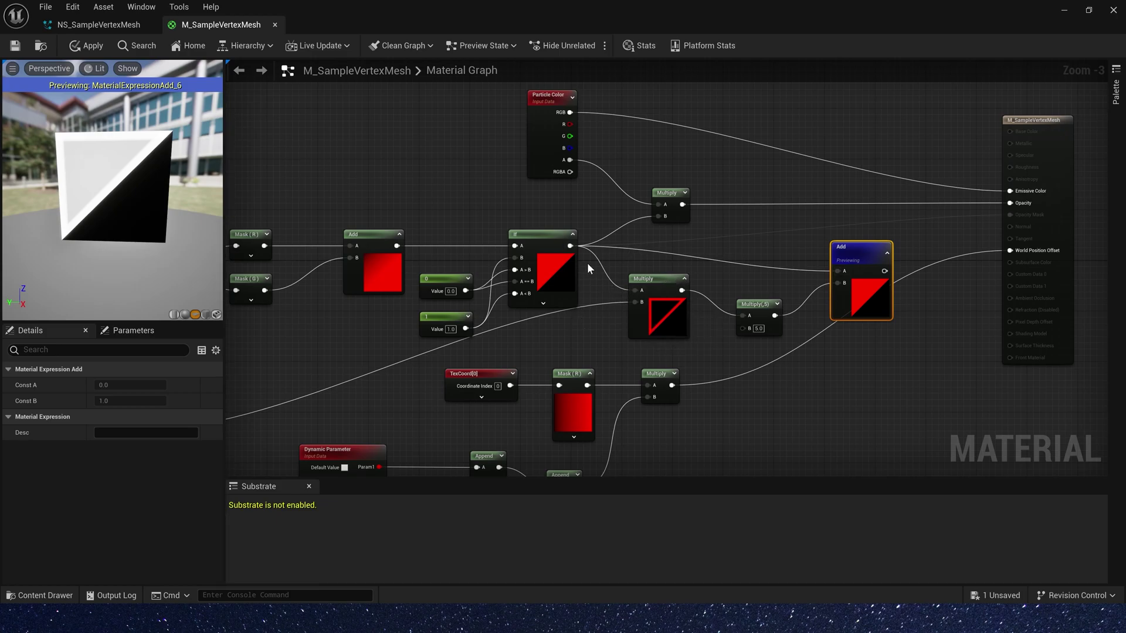
Step: Duplicate the Multiply-by-5 node, insert it between the If and Add nodes, and set its B value to 0.1
{"action": "left_click", "coordinate": [609, 245]}
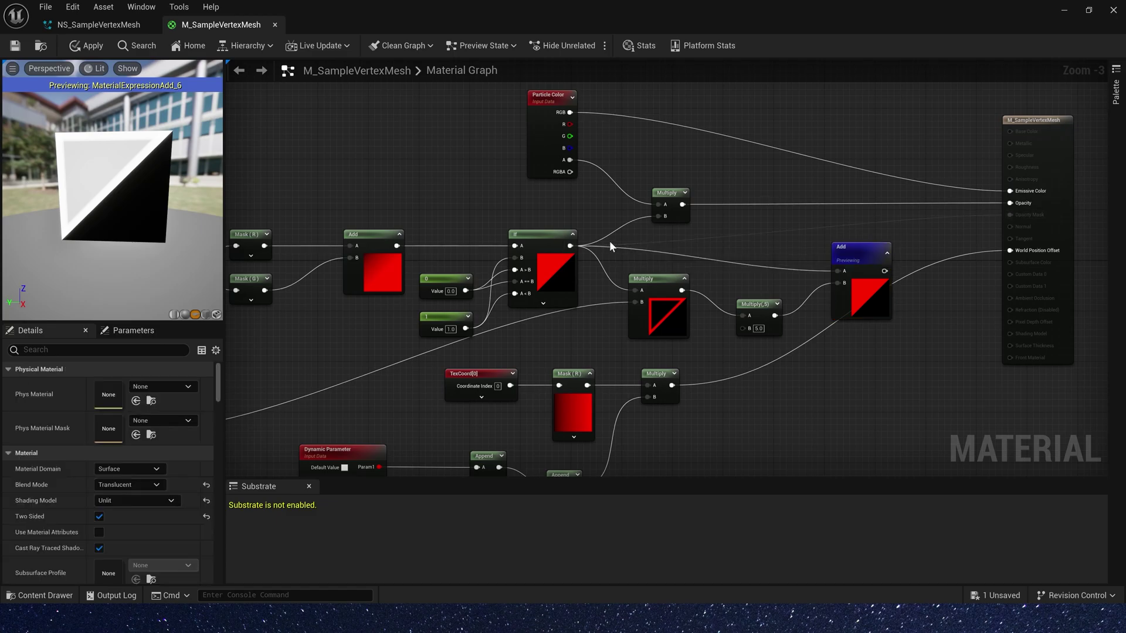
{"action": "left_click_drag", "start_coordinate": [663, 286], "coordinate": [682, 306]}
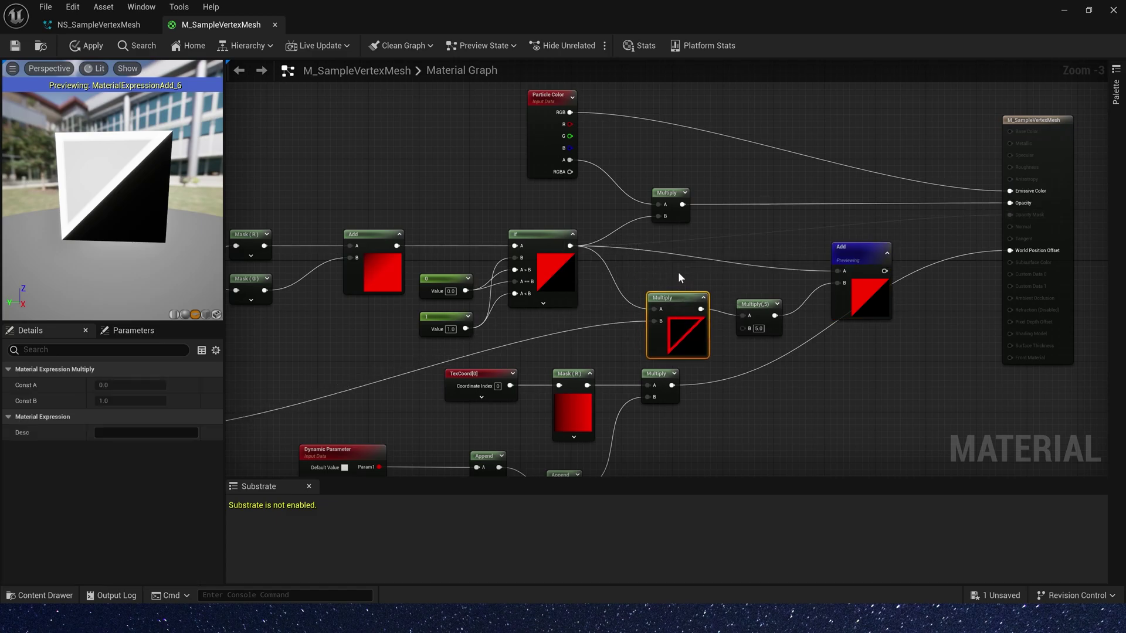
{"action": "left_click", "coordinate": [754, 310]}
{"action": "key", "text": "ctrl+c"}
{"action": "key", "text": "ctrl+v"}
{"action": "left_click_drag", "start_coordinate": [613, 244], "coordinate": [645, 244]}
{"action": "left_click", "coordinate": [643, 258]}
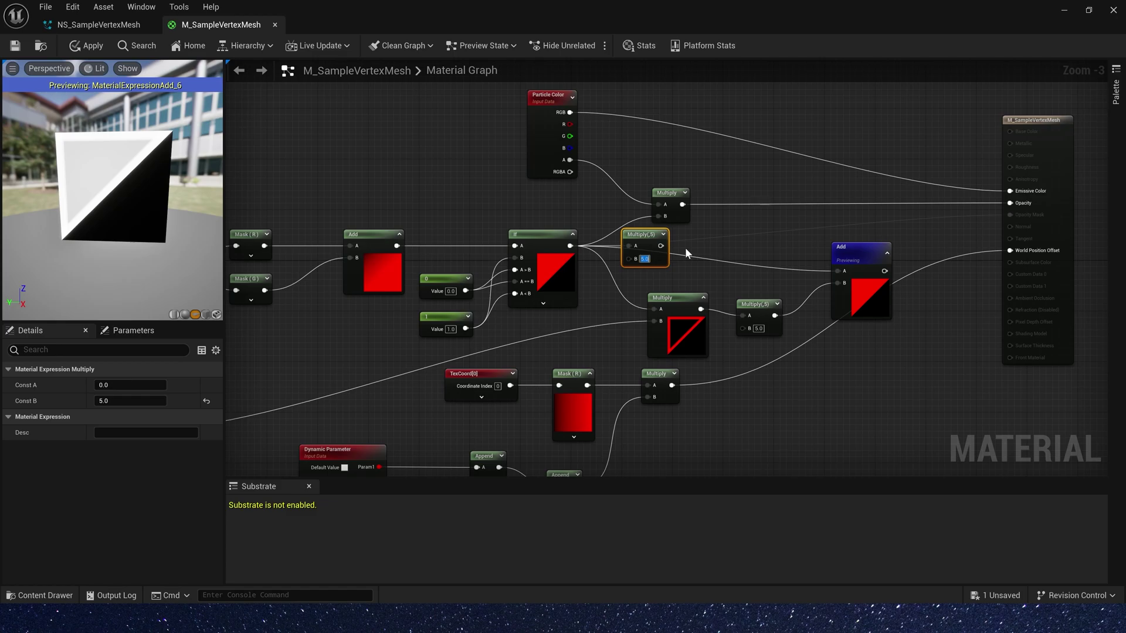
{"action": "key", "text": "BackSpace"}
{"action": "type", "text": "0.1"}
{"action": "key", "text": "Return"}
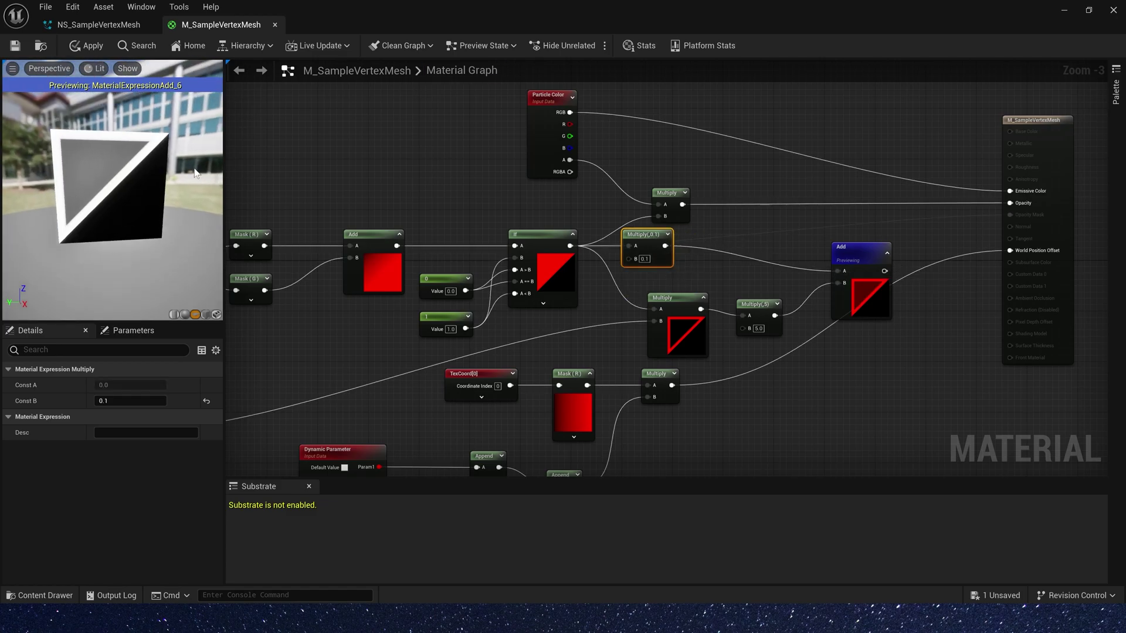
Step: Multiply the Particle Color RGB by the Add result in a new node, connect it to Emissive Color, and stop the node preview
{"action": "left_click_drag", "start_coordinate": [859, 253], "coordinate": [840, 228]}
{"action": "right_click_drag", "start_coordinate": [777, 198], "coordinate": [650, 207]}
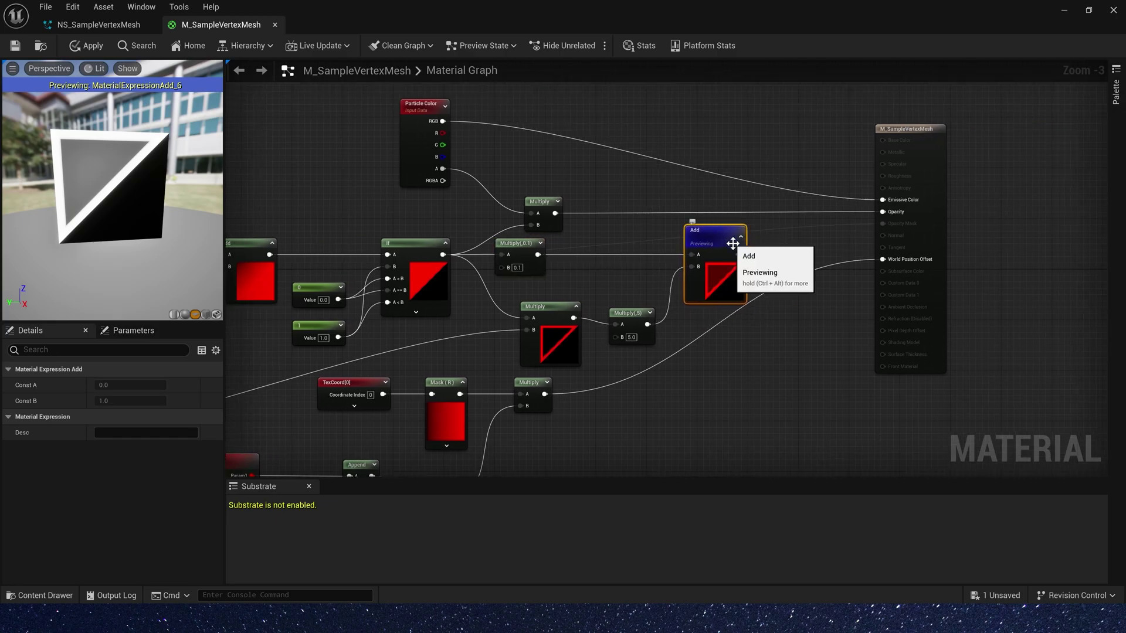
{"action": "left_click", "coordinate": [766, 148]}
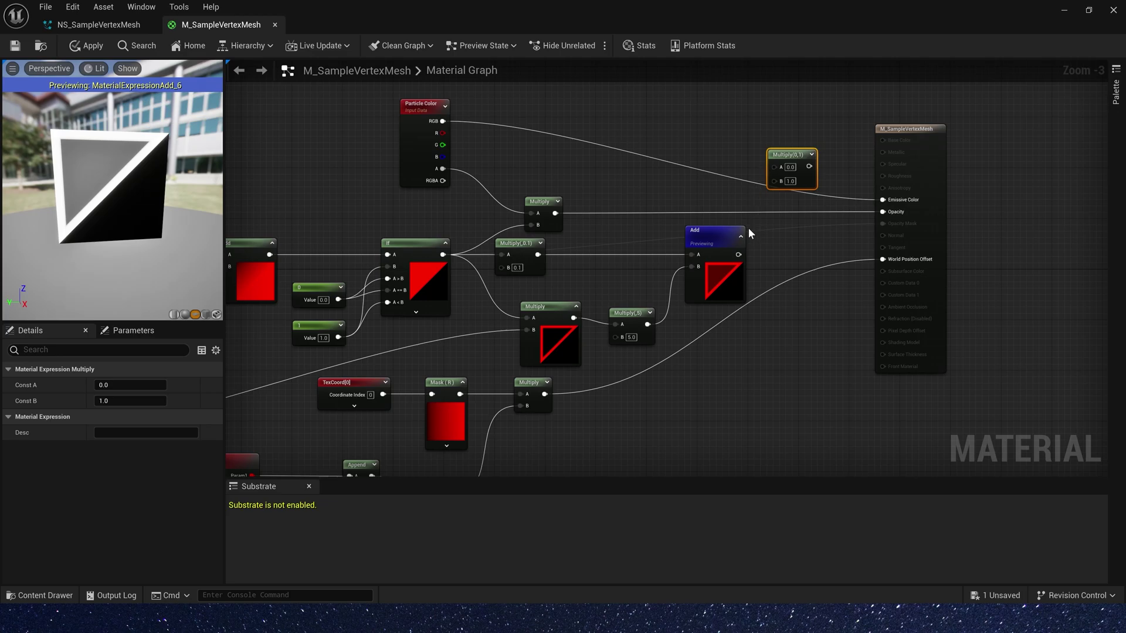
{"action": "left_click_drag", "start_coordinate": [739, 254], "coordinate": [774, 180]}
{"action": "left_click_drag", "start_coordinate": [774, 167], "coordinate": [443, 121]}
{"action": "left_click_drag", "start_coordinate": [809, 166], "coordinate": [882, 200]}
{"action": "right_click", "coordinate": [721, 248]}
{"action": "left_click", "coordinate": [756, 270]}
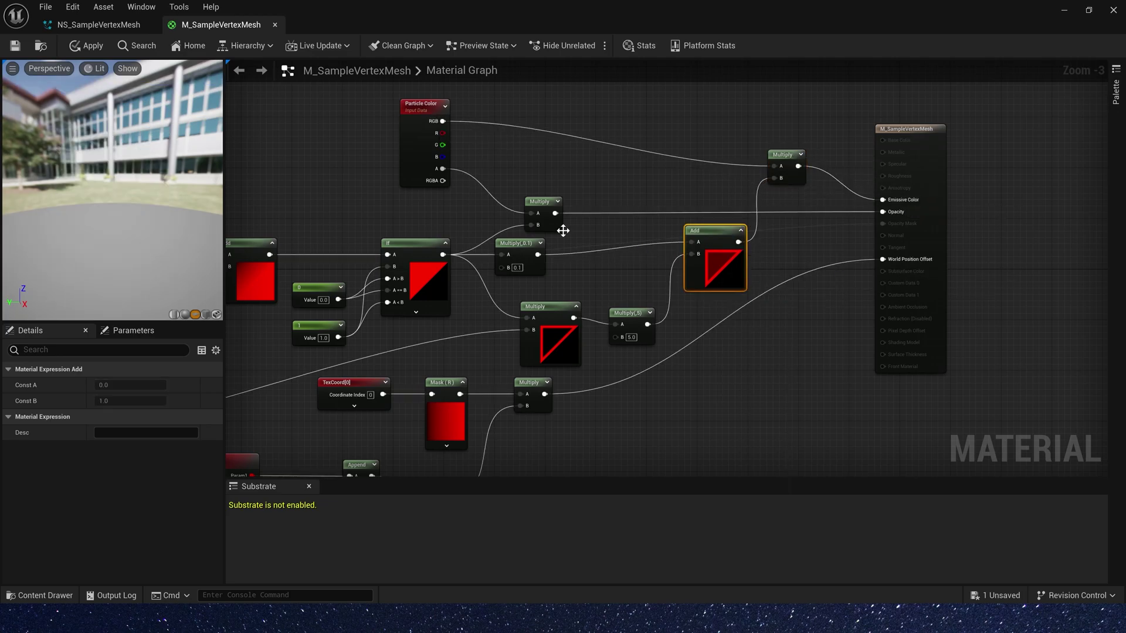
Step: Feed the dimmed triangle fill into B of the opacity Multiply node and set the fill's multiplier to 0.3
{"action": "left_click_drag", "start_coordinate": [123, 169], "coordinate": [130, 170]}
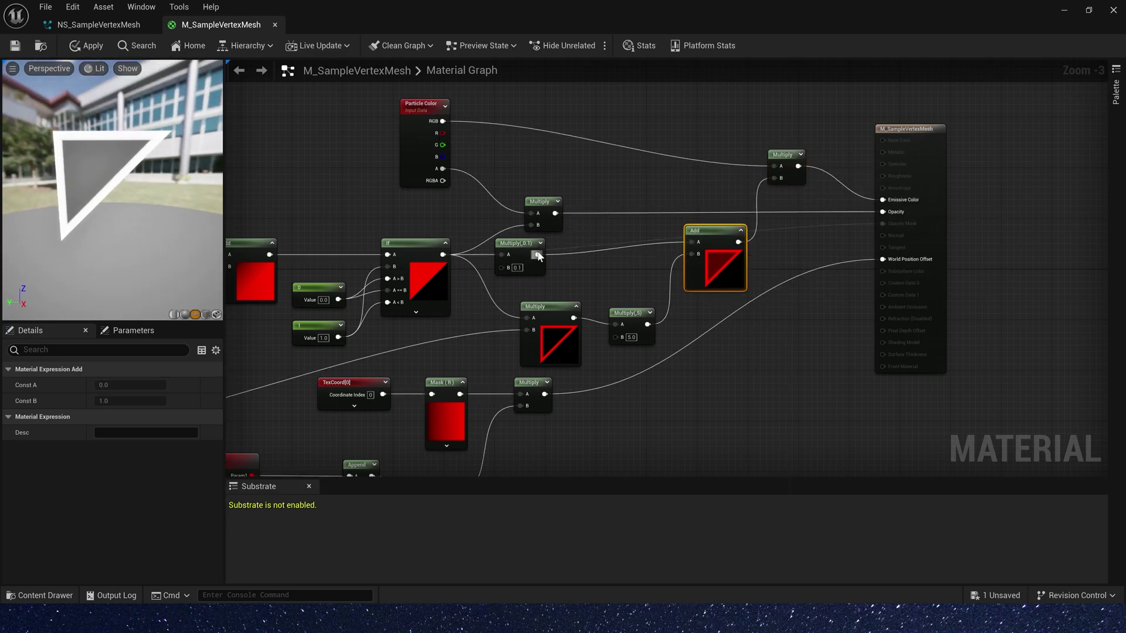
{"action": "left_click_drag", "start_coordinate": [538, 254], "coordinate": [573, 199]}
{"action": "left_click_drag", "start_coordinate": [108, 144], "coordinate": [137, 167]}
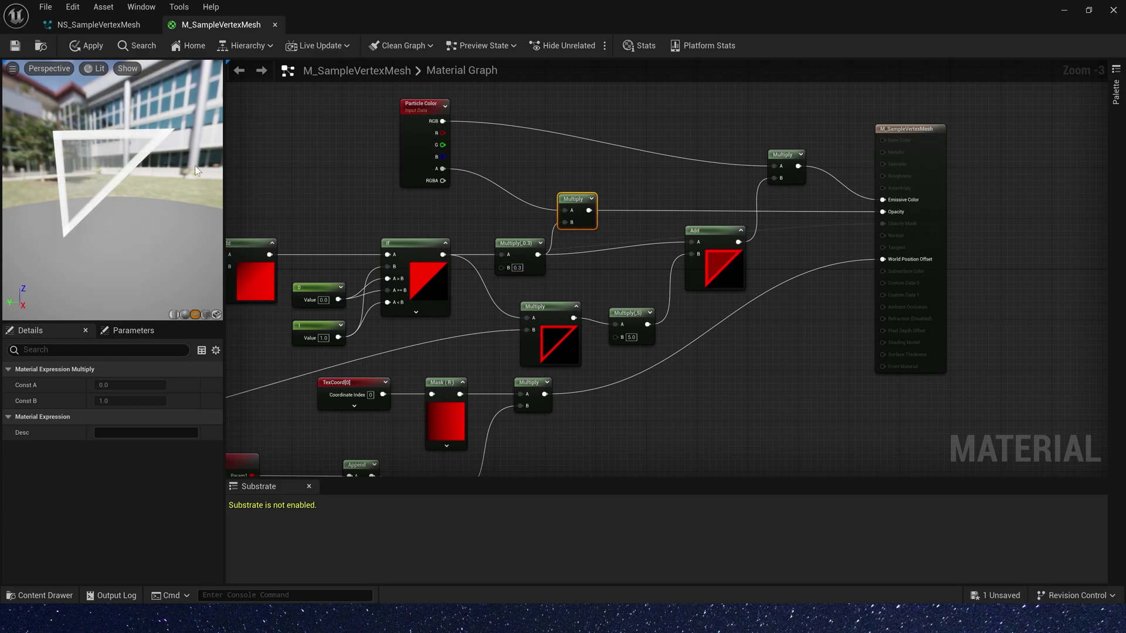
Step: Apply the material changes, switch to NS_SampleVertexMesh, and move its window down to uncover the level viewport
{"action": "left_click", "coordinate": [85, 45]}
{"action": "left_click", "coordinate": [94, 25]}
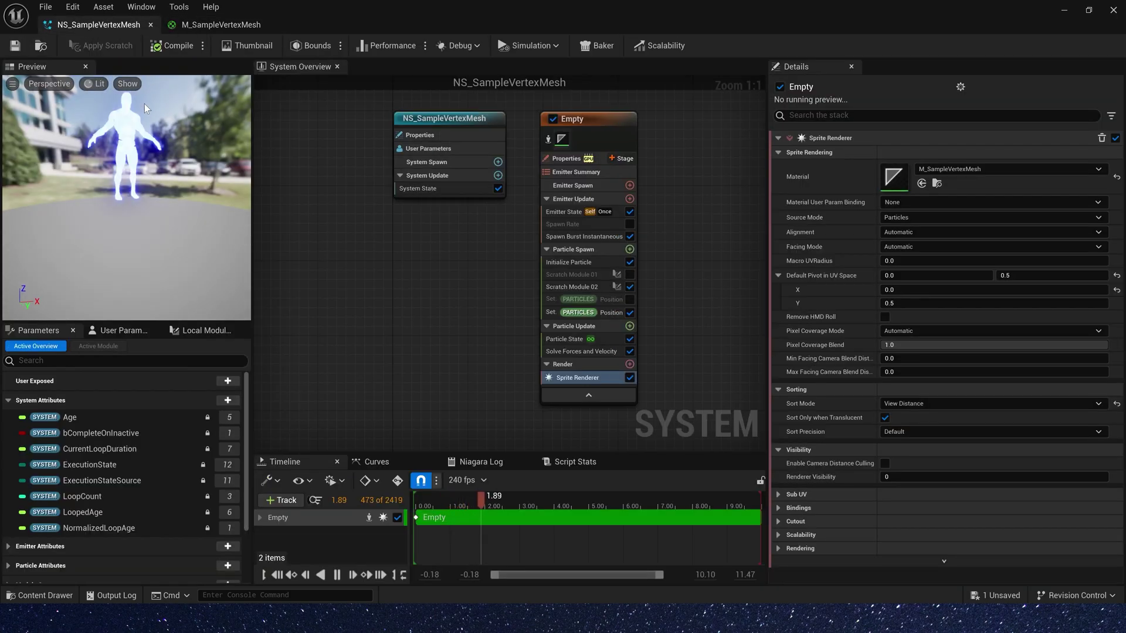
{"action": "left_click_drag", "start_coordinate": [369, 5], "coordinate": [420, 305]}
Step: Examine the wireframe mannequin in the level viewport from close up and from farther away
{"action": "right_click_drag", "start_coordinate": [565, 253], "coordinate": [507, 234]}
{"action": "key", "text": "w"}
{"action": "left_click", "coordinate": [566, 254]}
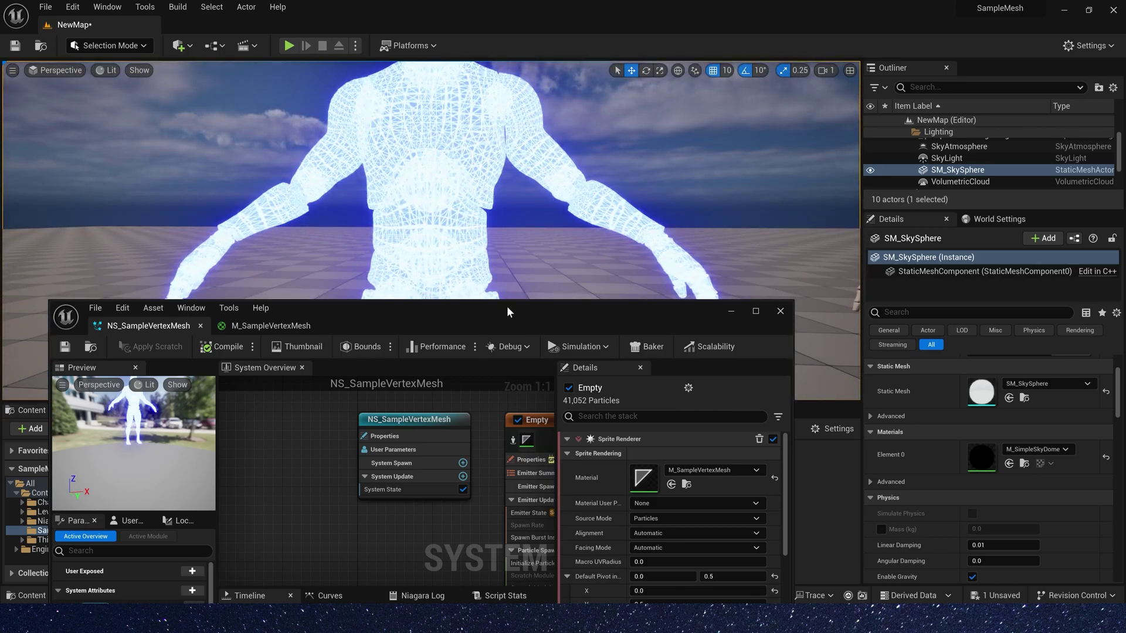
{"action": "scroll", "coordinate": [468, 216], "scroll_direction": "down", "scroll_amount": 3}
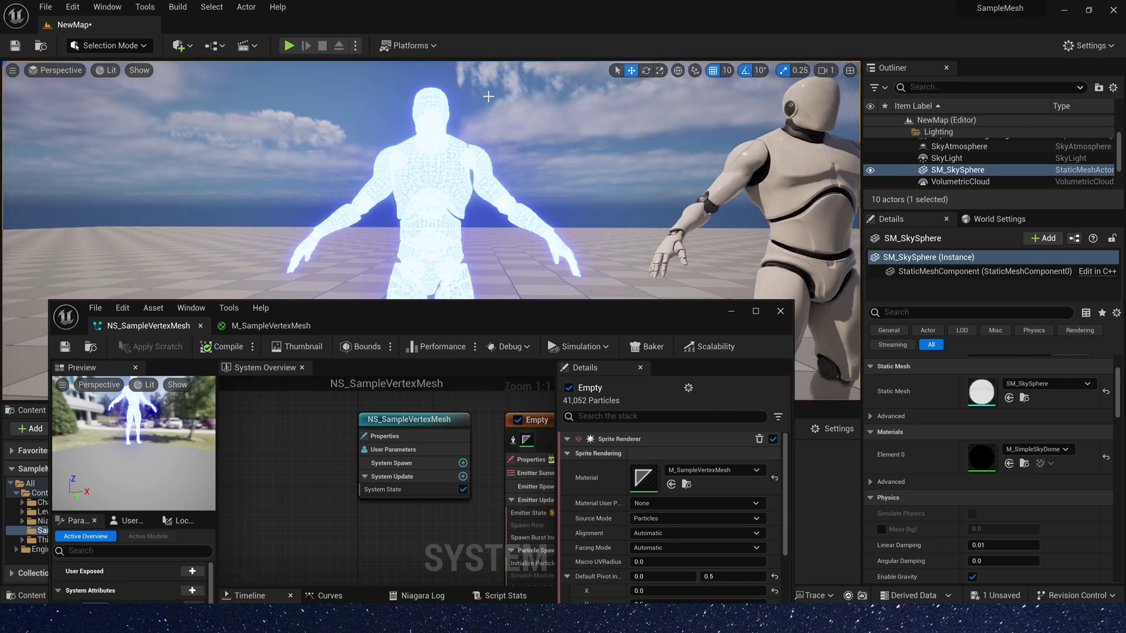